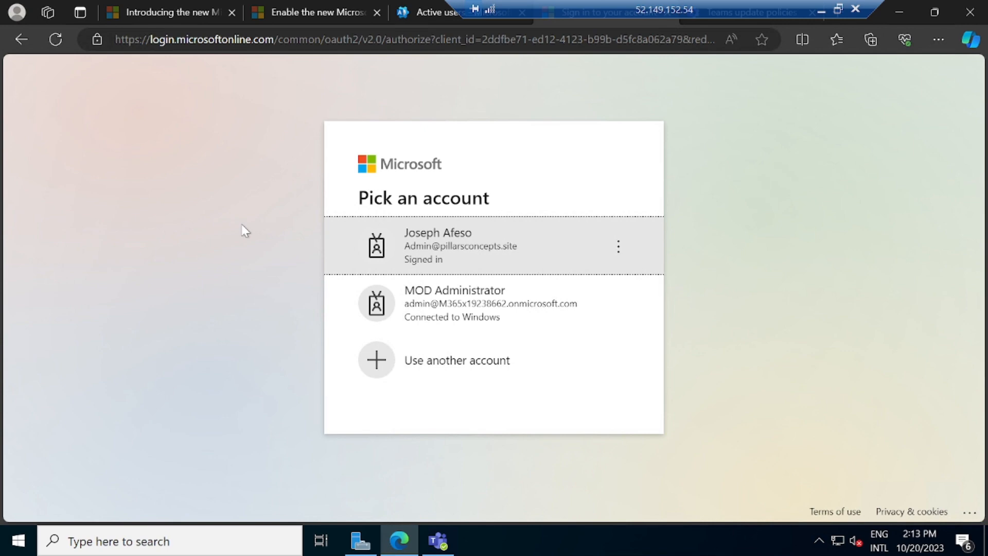
# Step: Review the Microsoft 365 blog post introducing the new Teams, down to the application launch times video
pyautogui.click(162, 10)
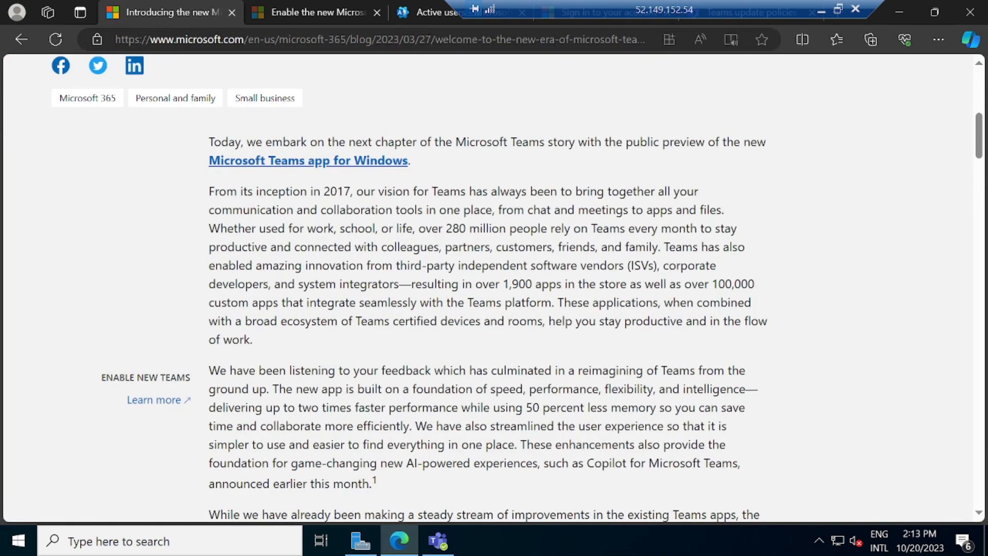
pyautogui.scroll(-4, 523, 241)
pyautogui.scroll(4, 523, 241)
pyautogui.scroll(-10, 523, 241)
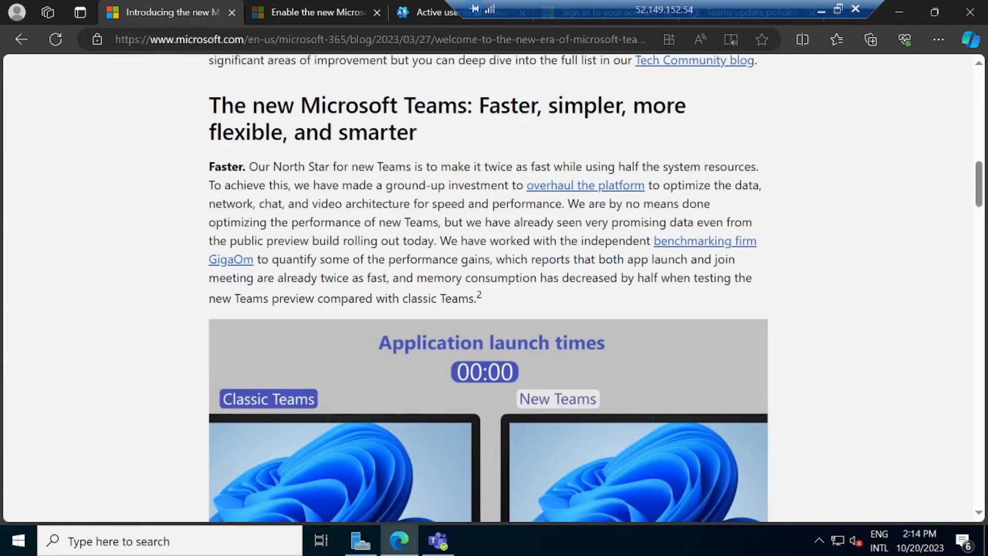
pyautogui.scroll(-3, 470, 430)
pyautogui.scroll(-2, 470, 429)
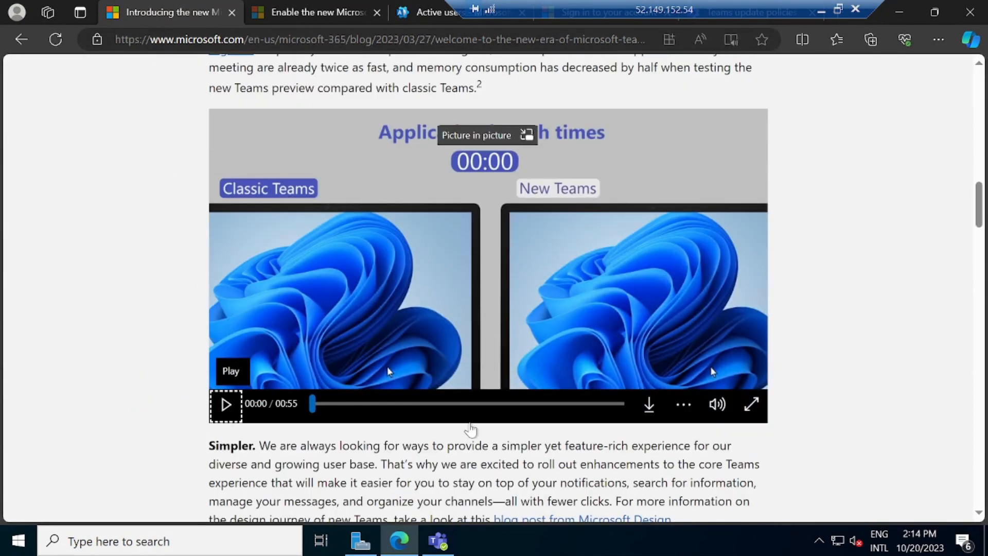
# Step: Check the Chat view in the Teams desktop app, and play the blog post's application launch times video
pyautogui.click(438, 548)
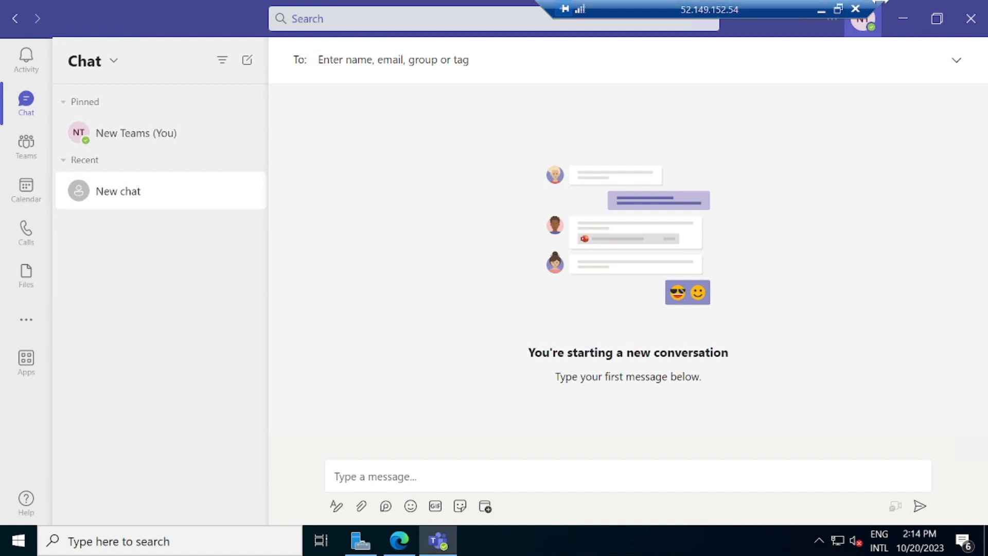
pyautogui.moveTo(877, 7); pyautogui.dragTo(763, 7)
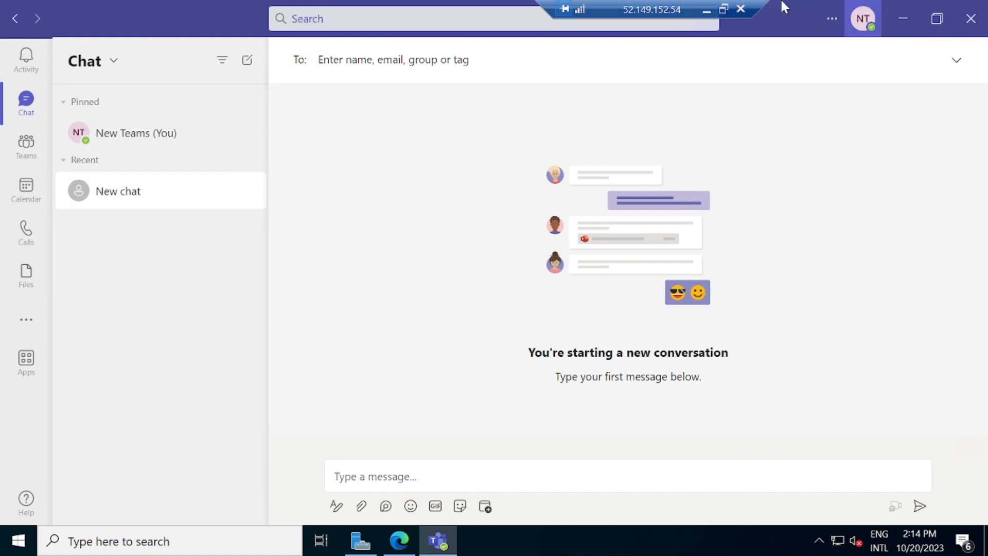
pyautogui.click(907, 17)
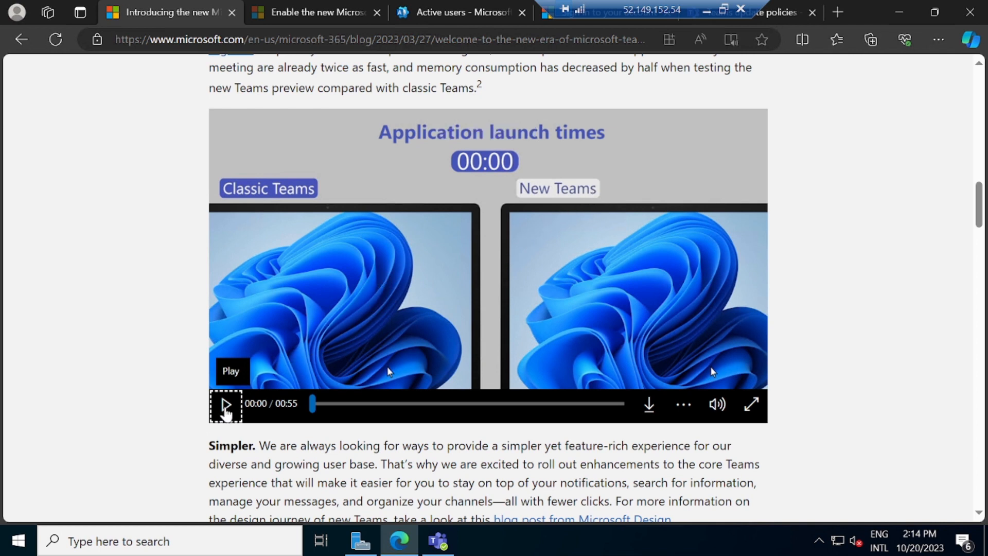
pyautogui.click(225, 407)
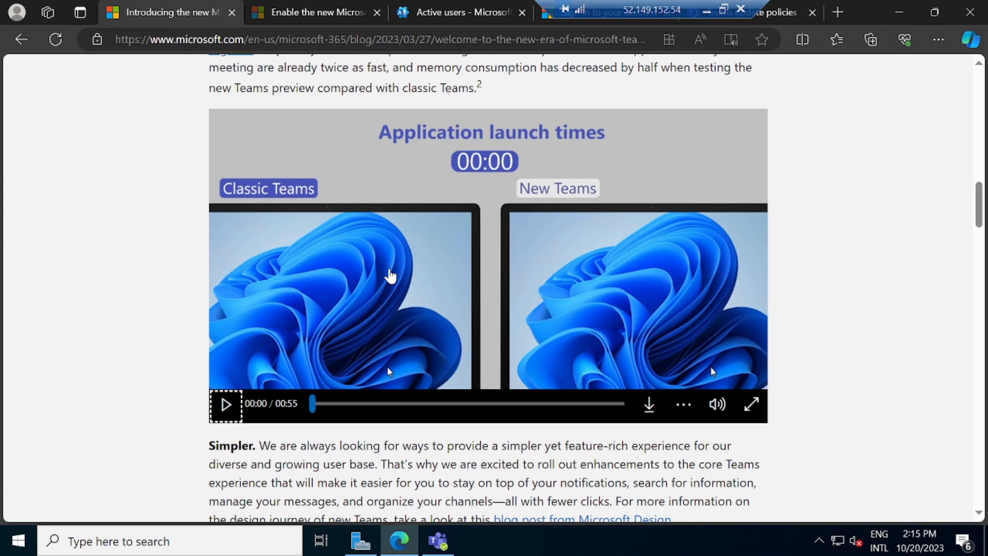
# Step: Examine the Tech Community article's steps and setting values for enabling the new Teams toggle through the Teams admin center
pyautogui.click(302, 5)
pyautogui.scroll(8, 488, 238)
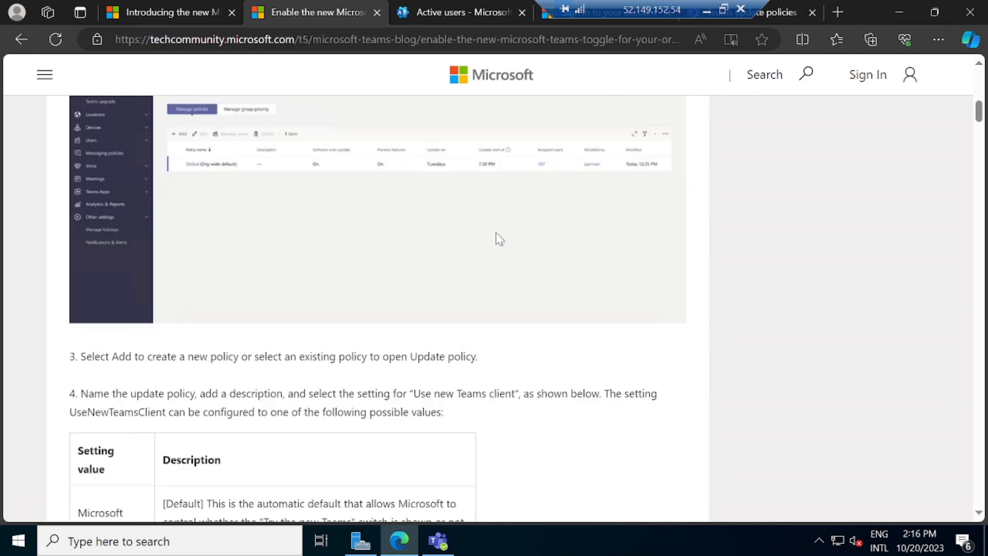
pyautogui.scroll(1, 496, 234)
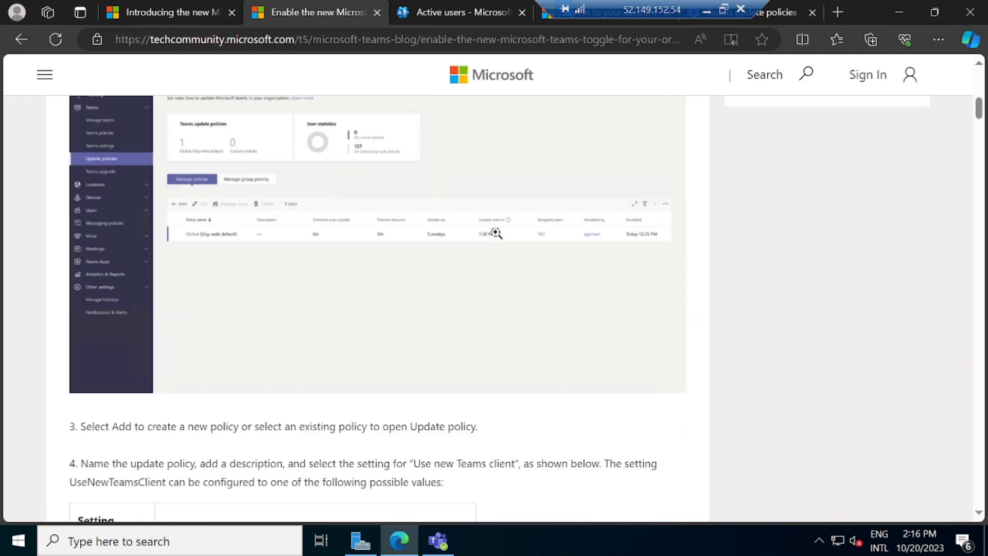
pyautogui.scroll(5, 398, 310)
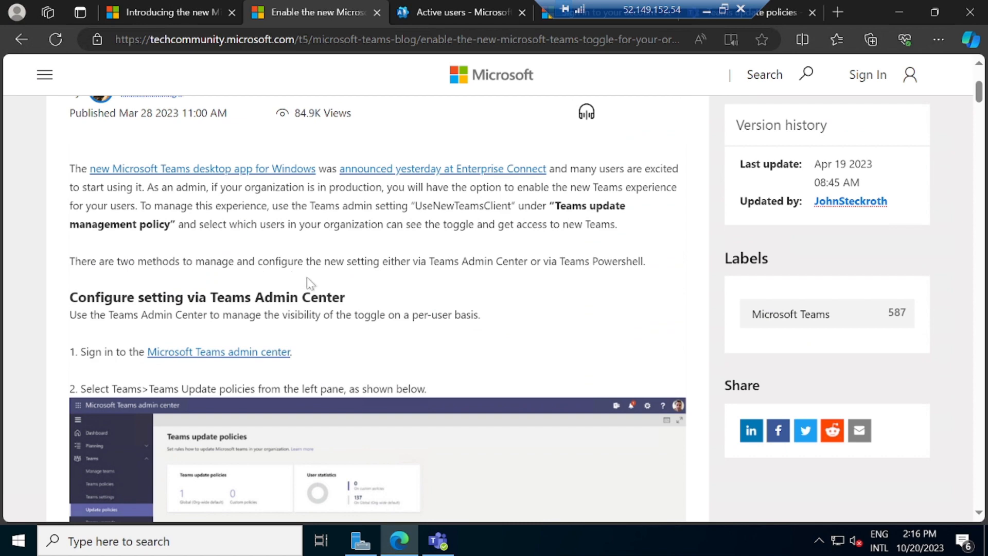
pyautogui.scroll(-2, 367, 312)
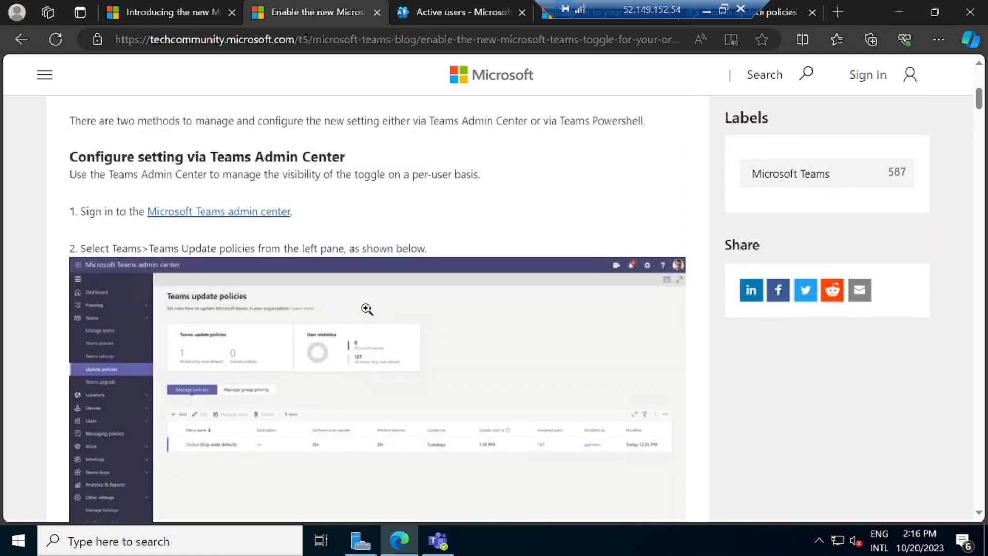
pyautogui.scroll(-2, 367, 309)
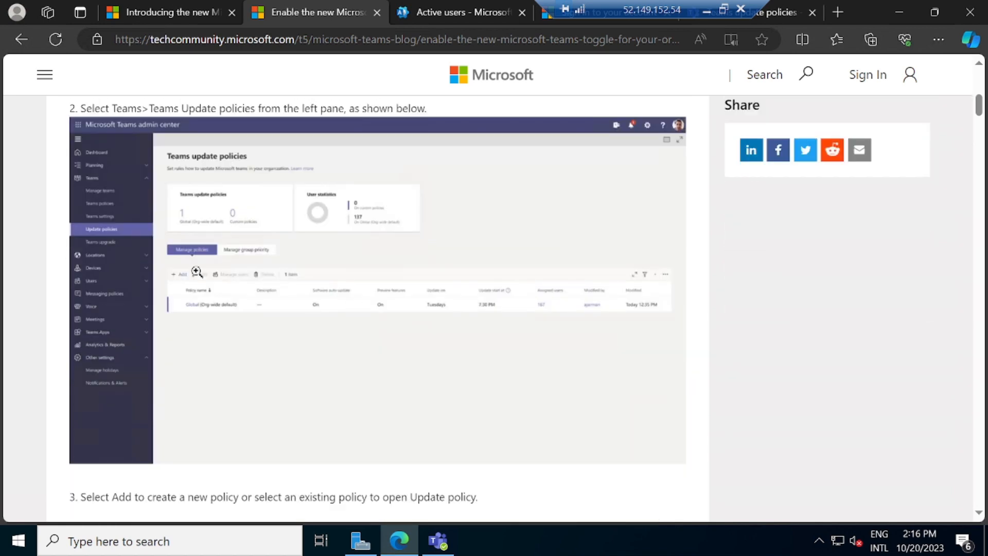
pyautogui.scroll(2, 197, 273)
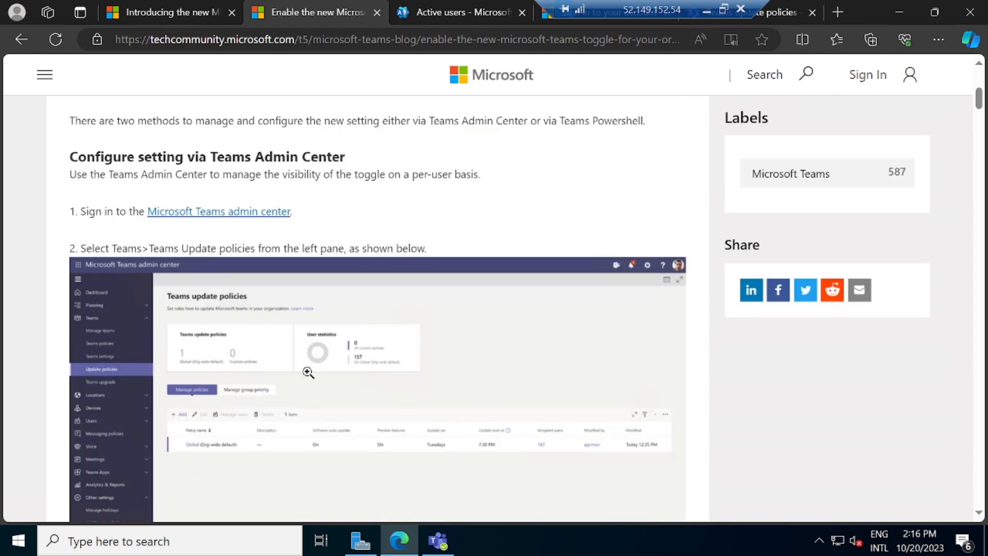
pyautogui.scroll(-5, 308, 373)
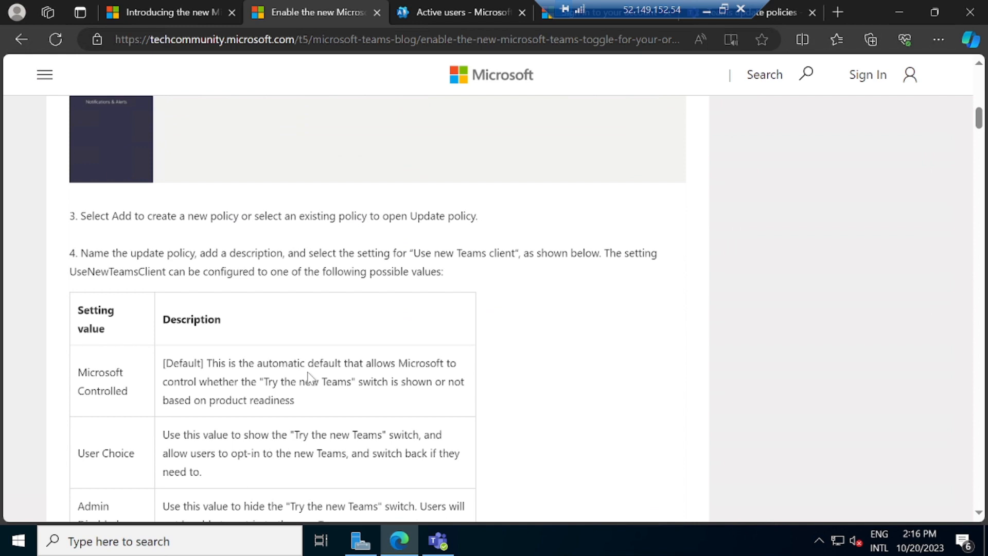
pyautogui.scroll(-4, 307, 374)
pyautogui.scroll(-5, 307, 371)
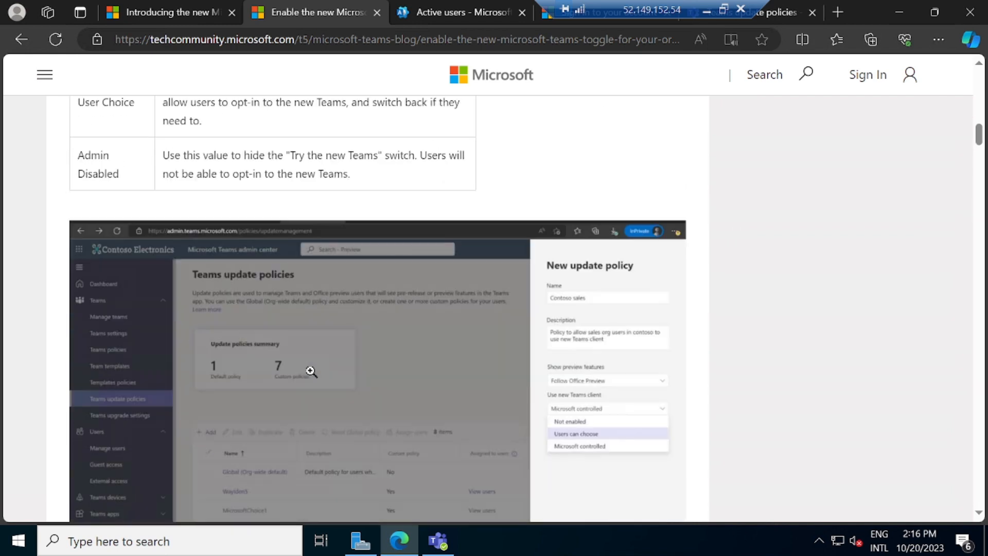
# Step: Go to the Microsoft 365 admin center home page at admin.microsoft.com in place of the active users list
pyautogui.moveTo(650, 11); pyautogui.dragTo(826, 11)
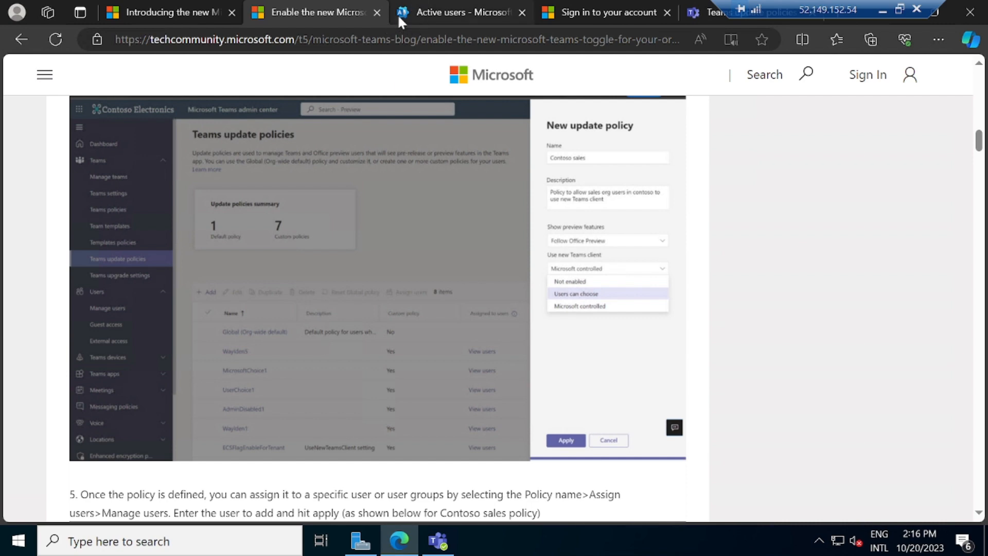
pyautogui.click(421, 11)
pyautogui.click(361, 40)
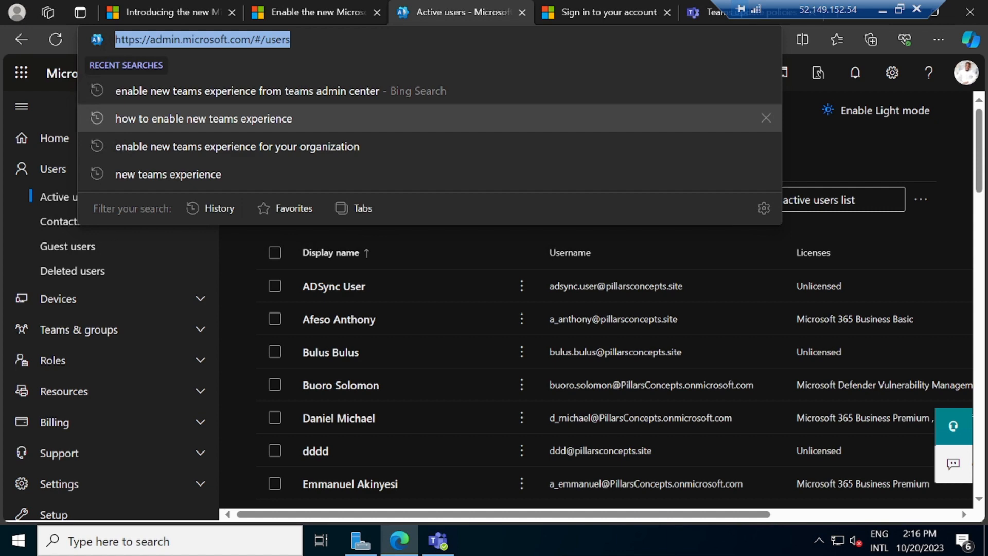
pyautogui.write('admi')
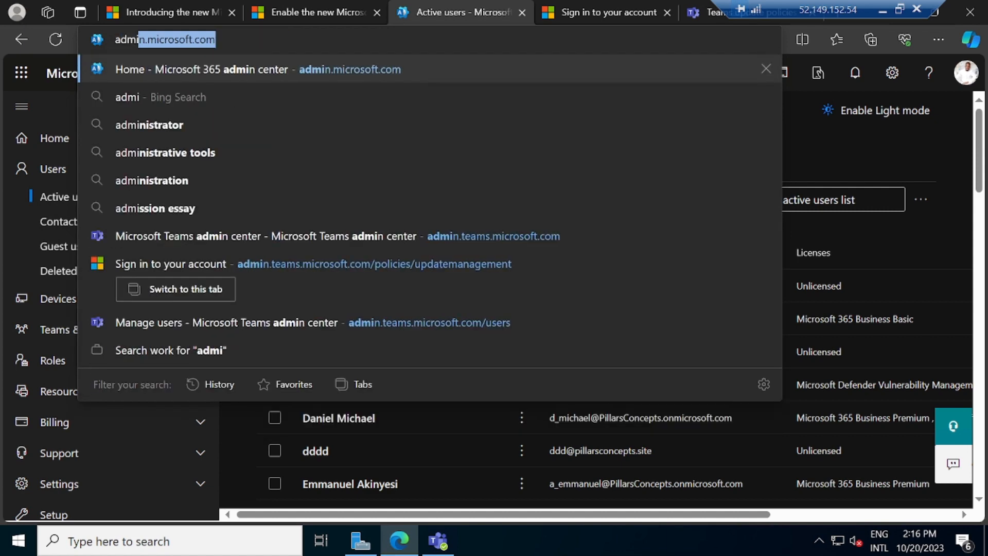
pyautogui.press('Return')
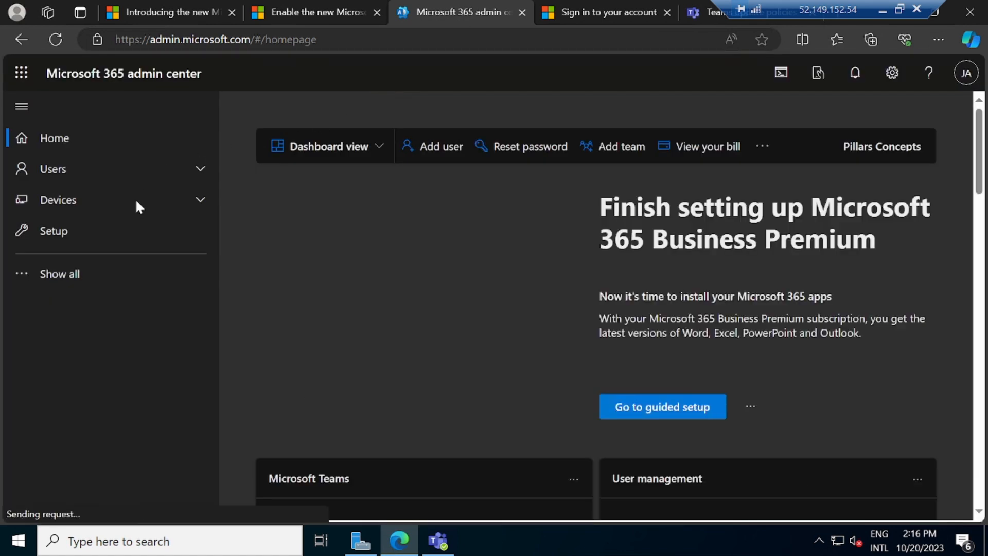
# Step: Open the Teams admin center from the Microsoft 365 admin center, using the account that is already signed in
pyautogui.click(73, 277)
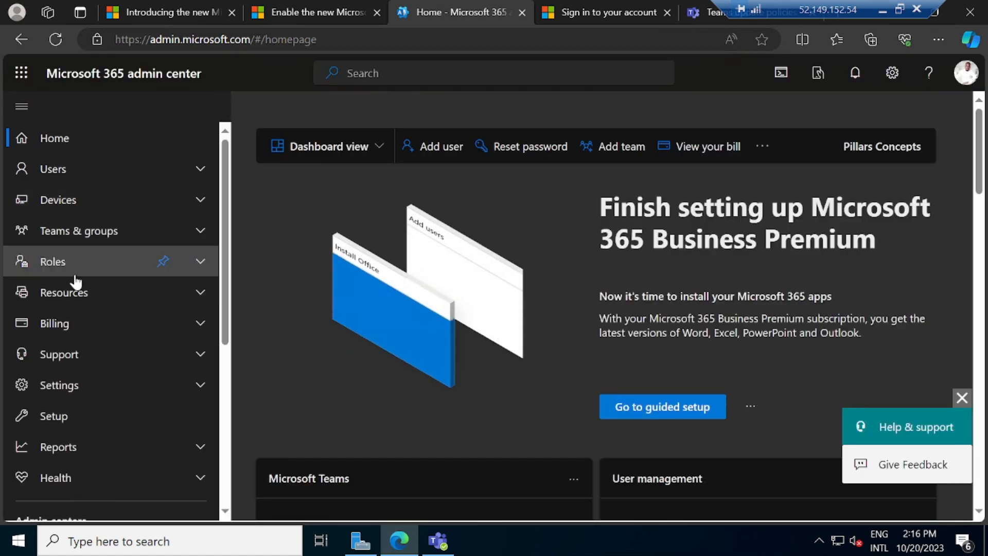
pyautogui.scroll(-5, 162, 290)
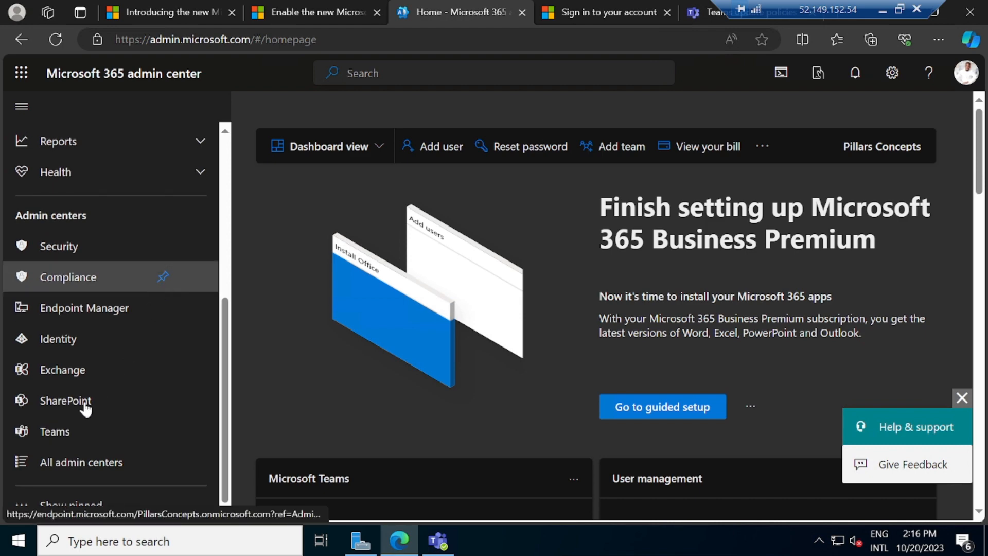
pyautogui.click(58, 431)
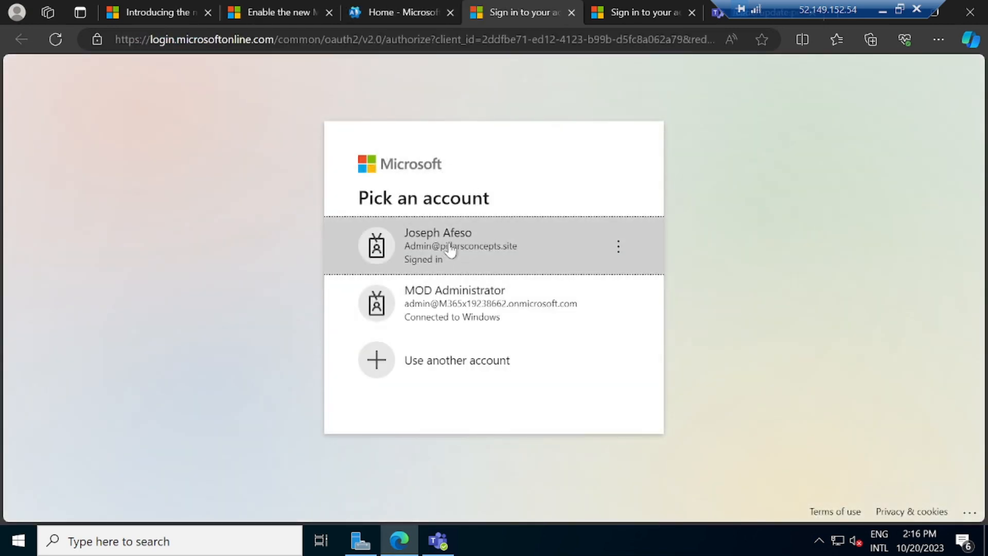
pyautogui.click(449, 245)
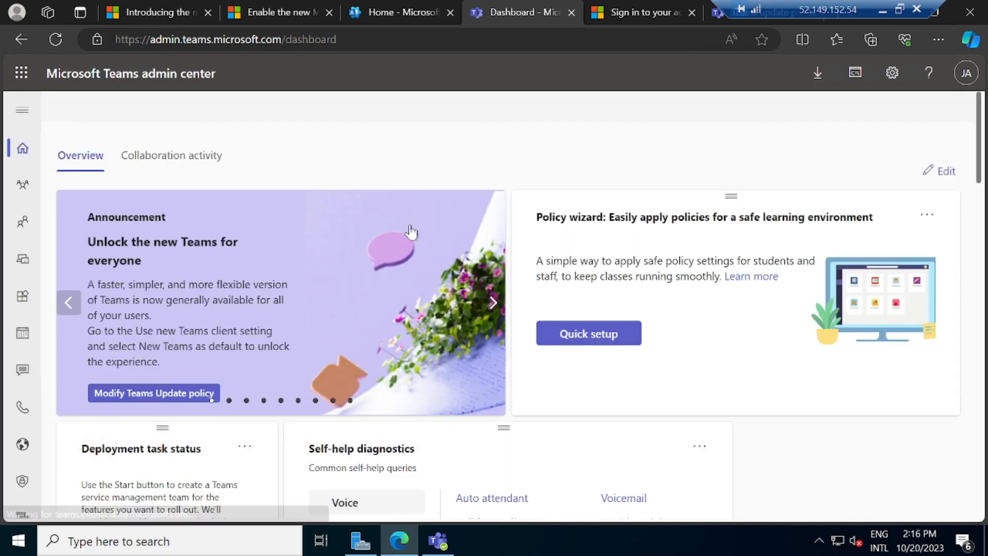
# Step: Open the Teams update policies page and bring up its list of policies
pyautogui.moveTo(18, 185)
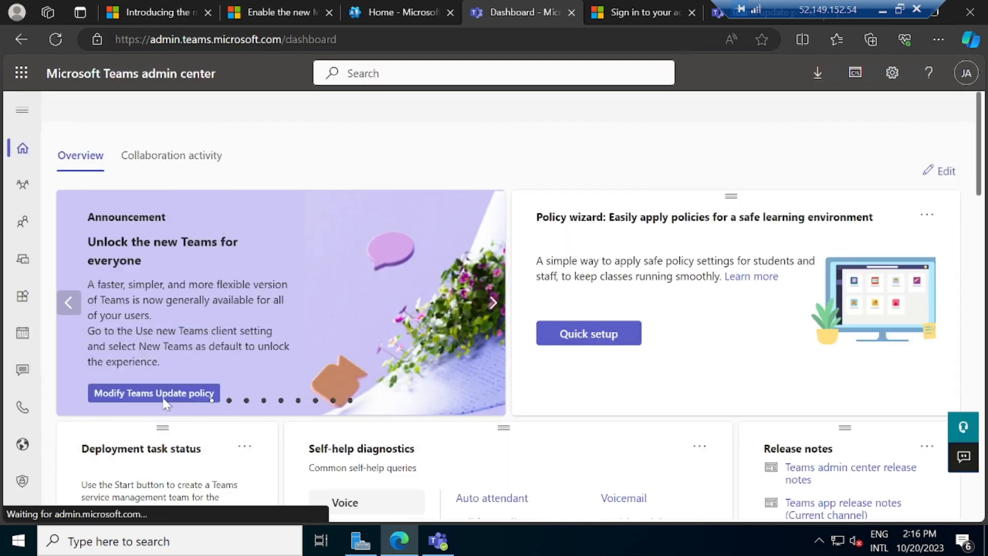
pyautogui.click(20, 116)
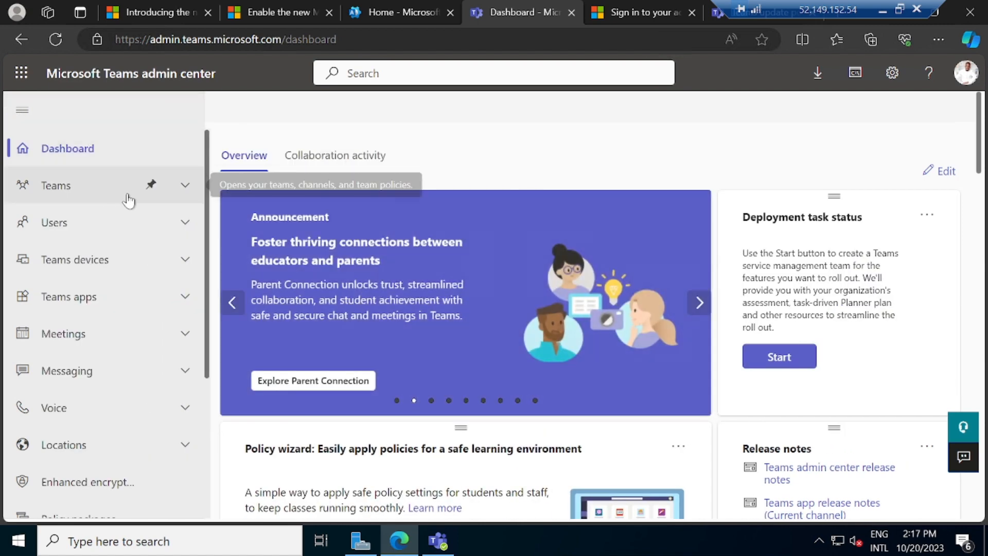
pyautogui.click(186, 189)
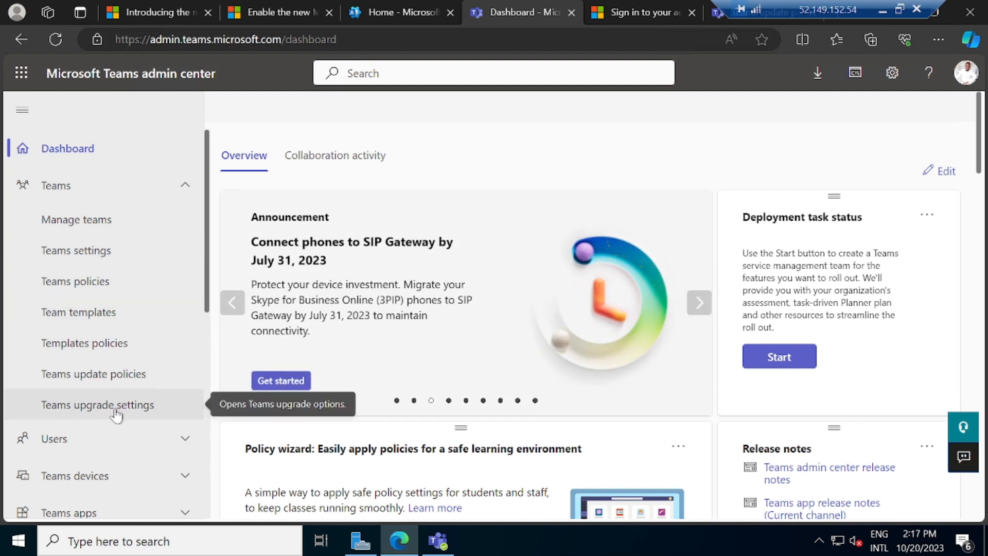
pyautogui.click(107, 381)
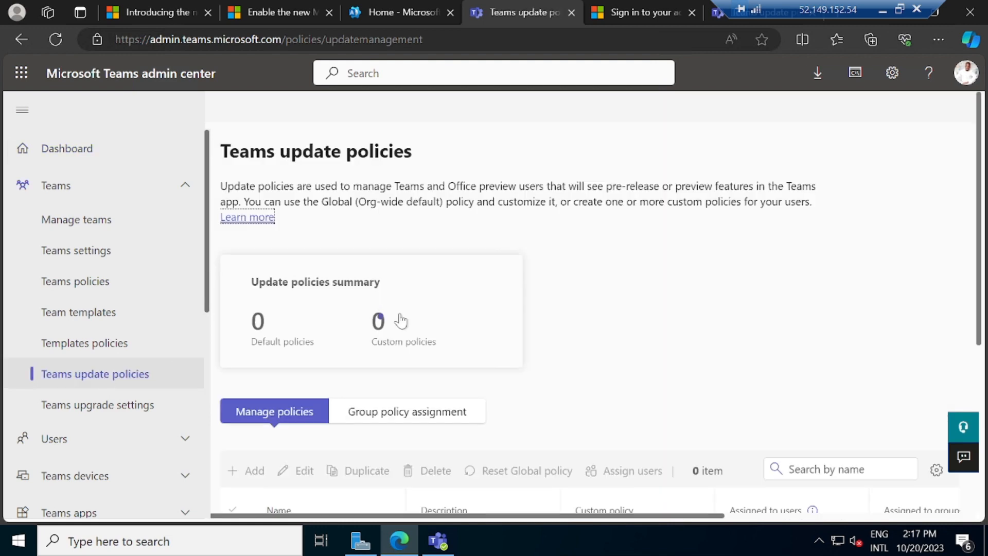
pyautogui.scroll(-2, 649, 248)
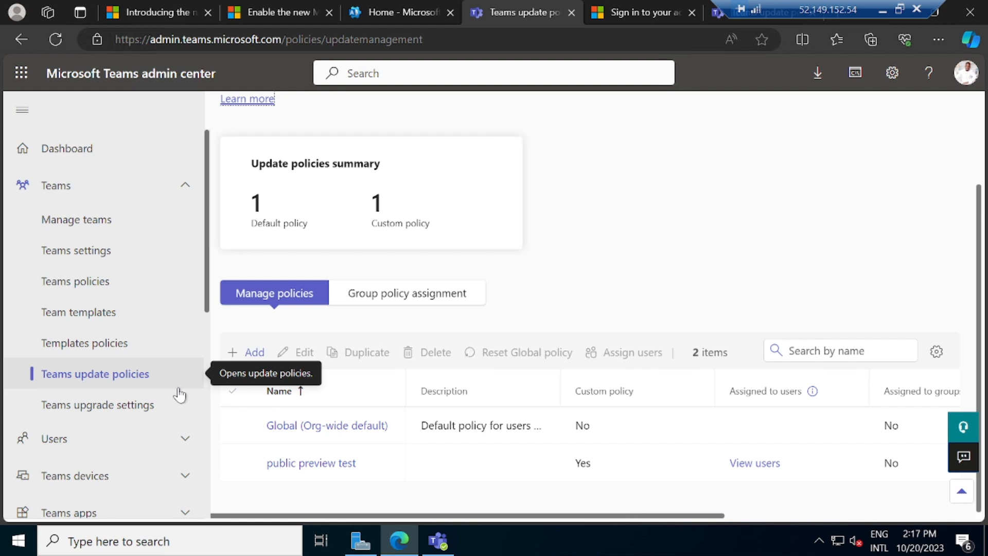
# Step: Open the Global (Org-wide default) update policy and set Show Teams preview features to Off
pyautogui.click(321, 430)
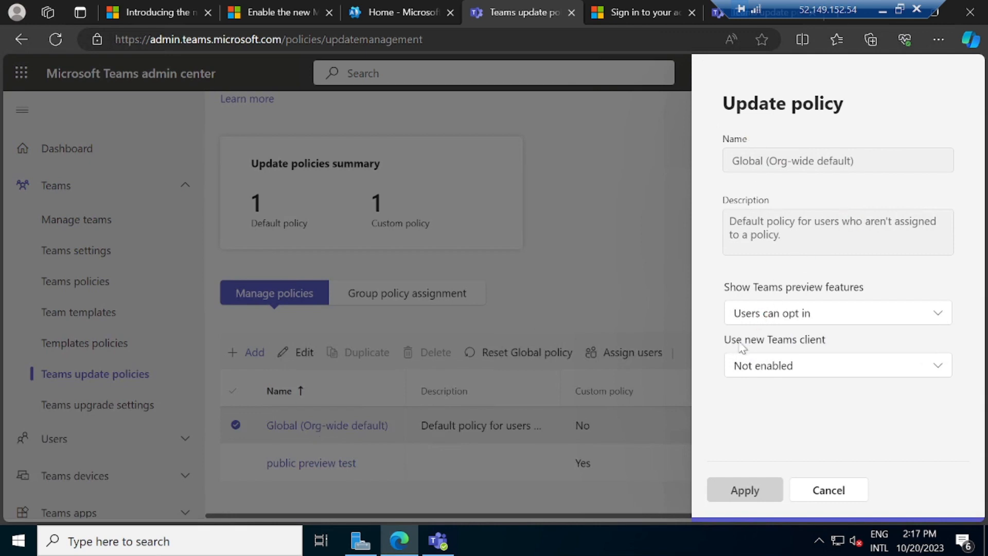
pyautogui.moveTo(740, 343); pyautogui.dragTo(841, 344)
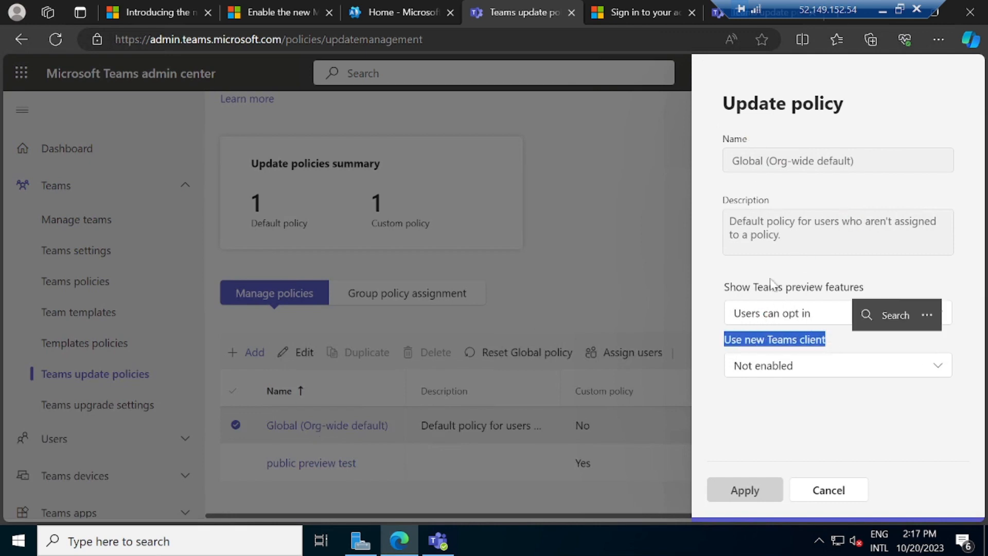
pyautogui.click(802, 431)
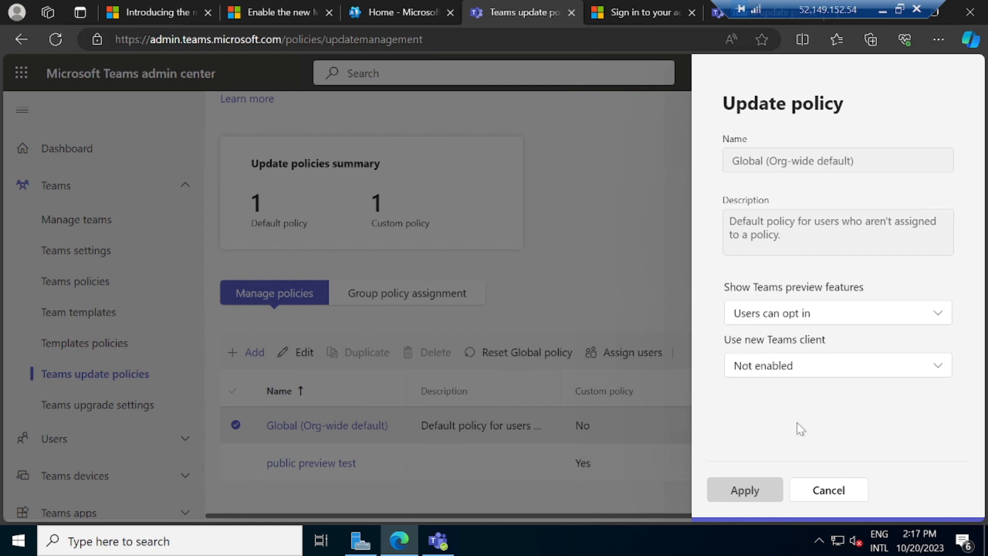
pyautogui.click(875, 376)
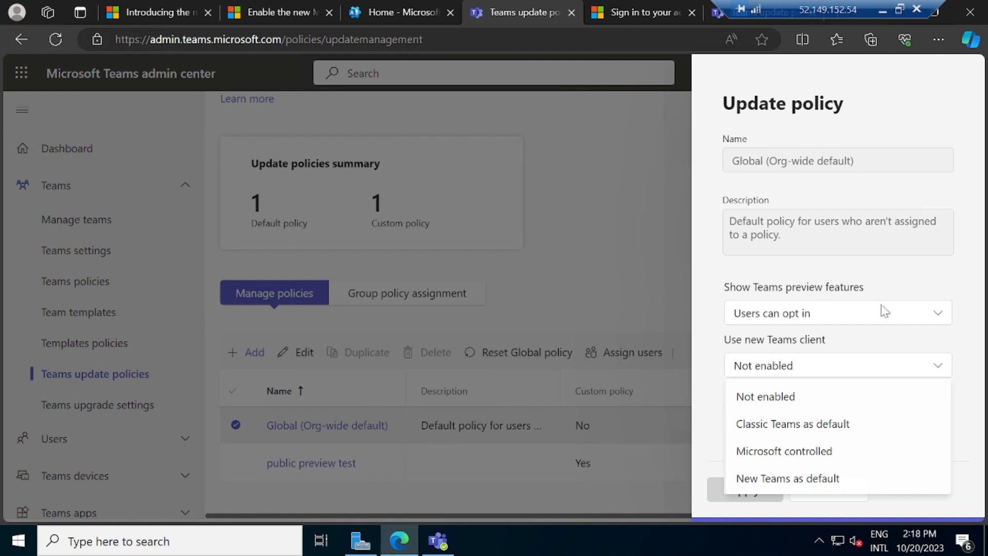
pyautogui.click(901, 317)
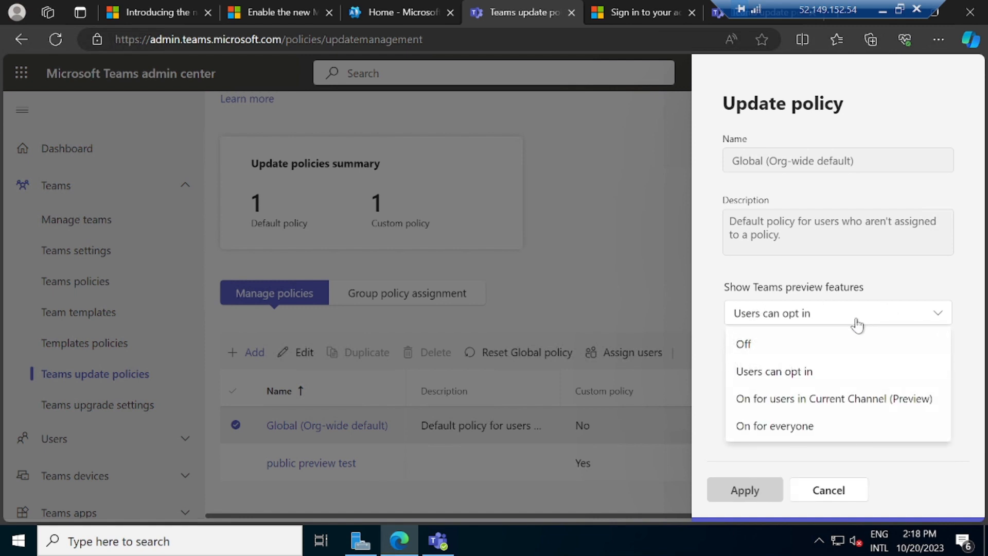
pyautogui.click(772, 352)
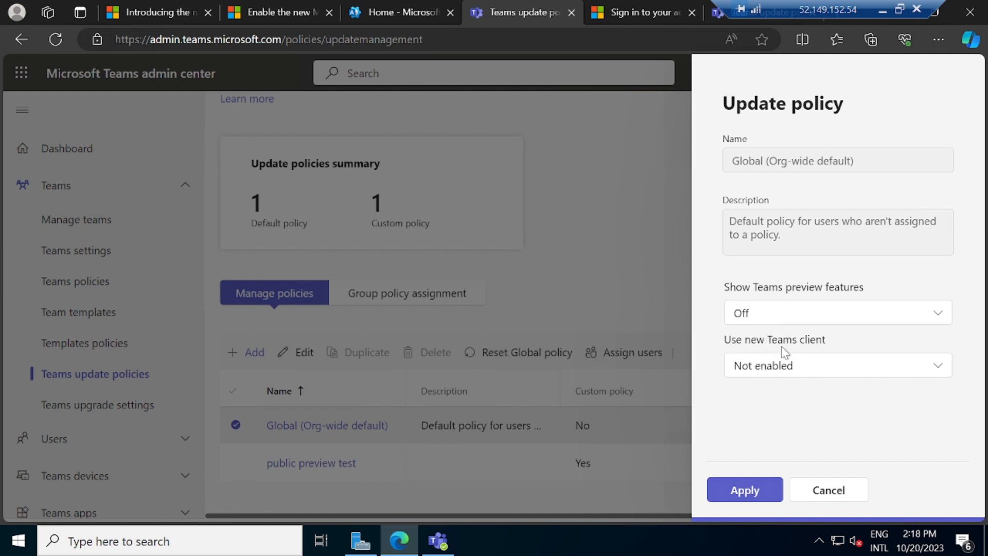
# Step: Try New Teams as default for Use new Teams client in the Global policy, and discard the unsaved policy changes
pyautogui.click(862, 371)
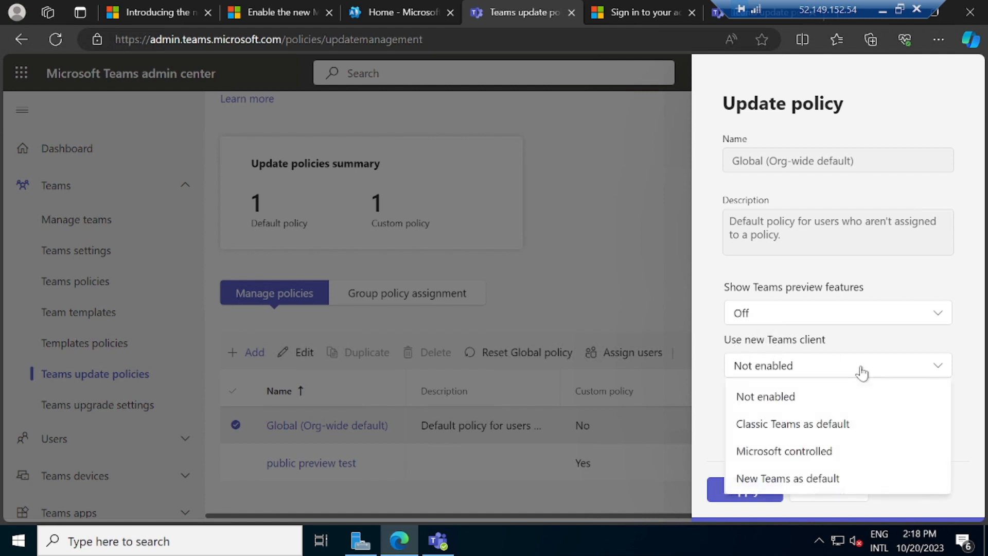
pyautogui.click(824, 483)
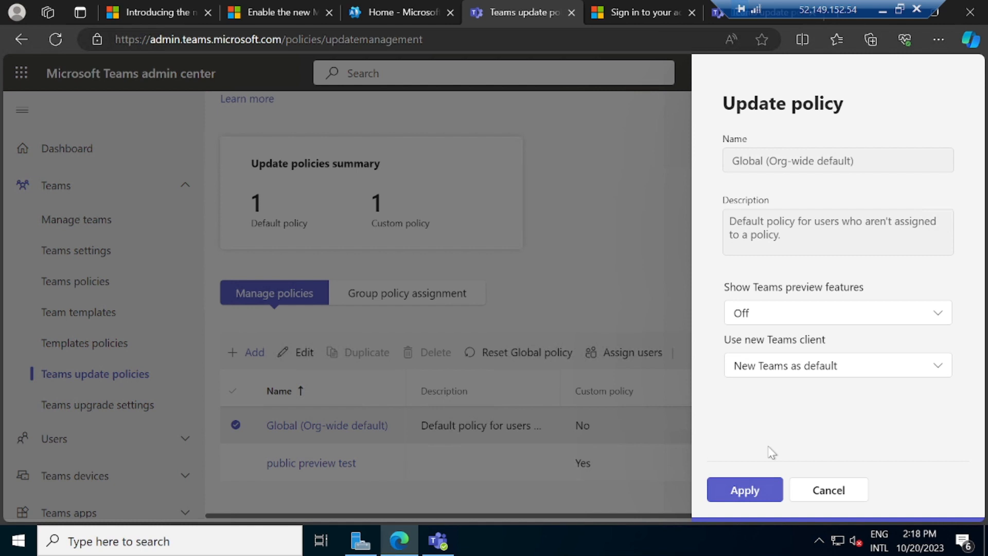
pyautogui.click(830, 490)
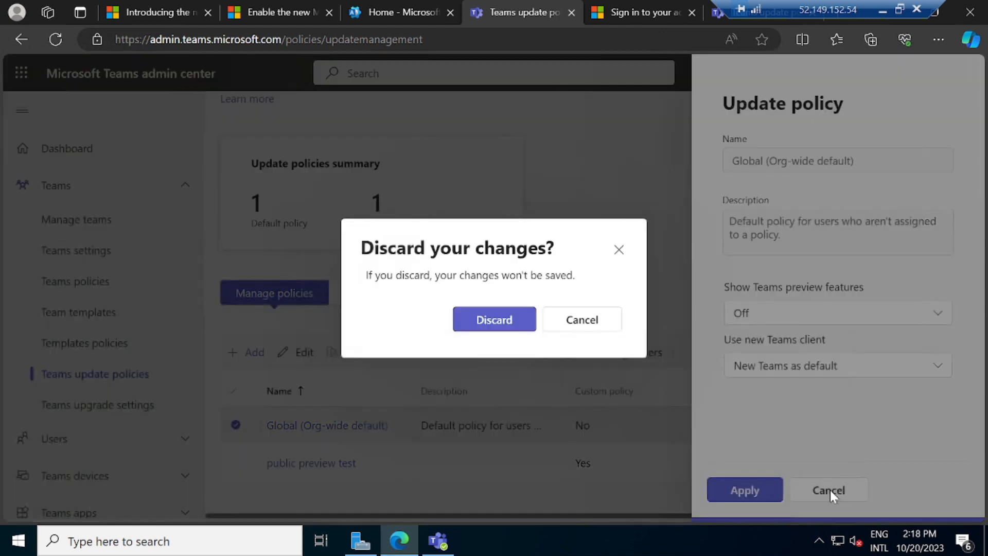
pyautogui.click(485, 324)
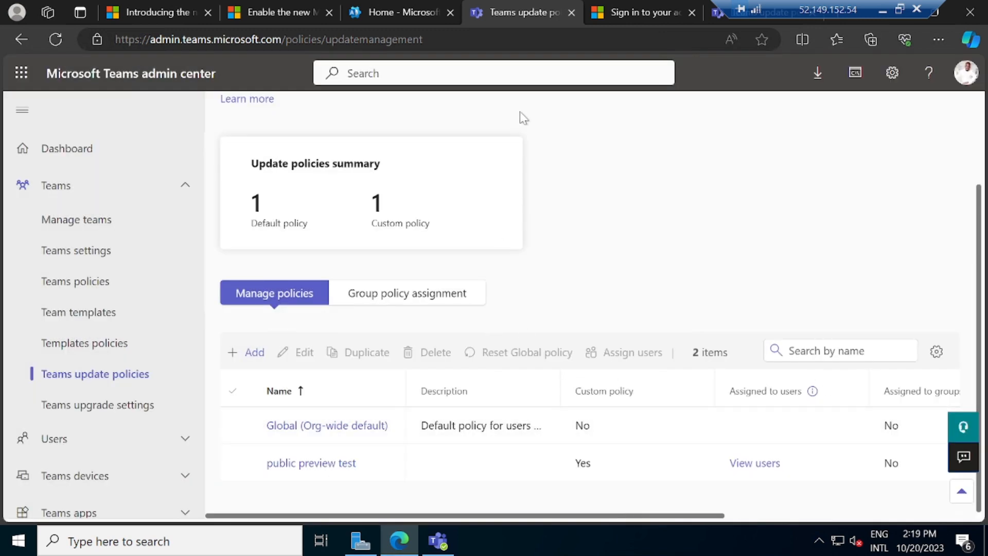
# Step: Open the active users list in the Microsoft 365 admin center and search it for "new teams"
pyautogui.click(415, 17)
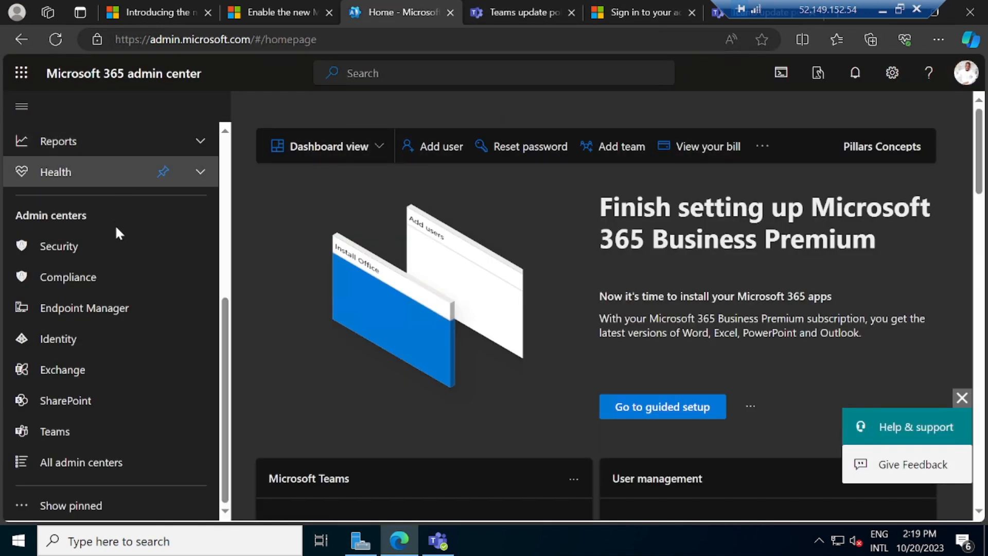
pyautogui.scroll(5, 208, 304)
pyautogui.scroll(2, 209, 288)
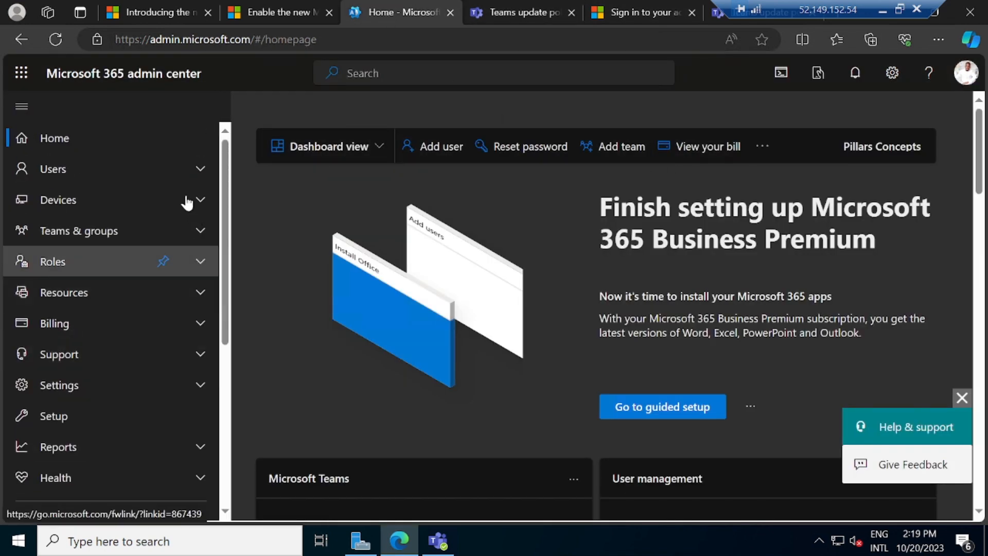
pyautogui.click(200, 177)
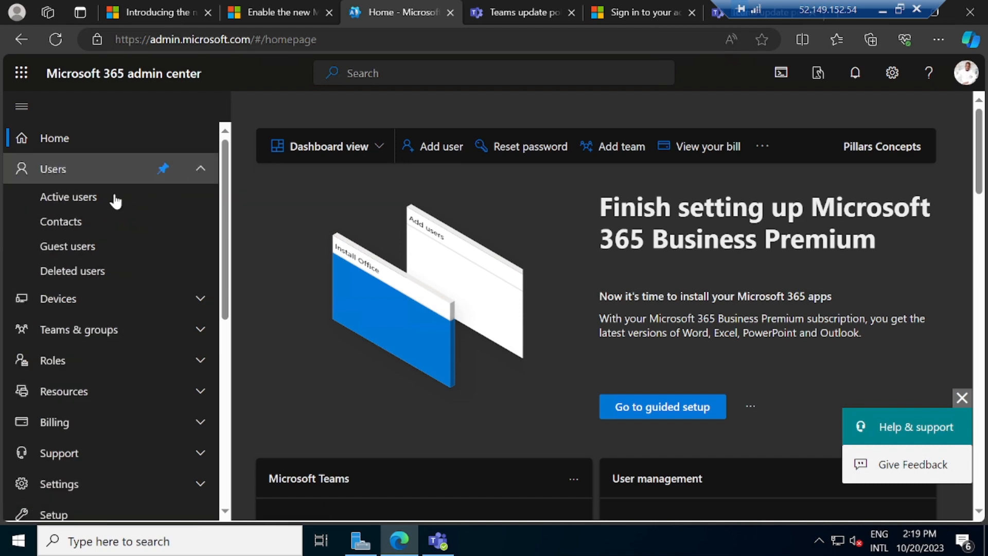
pyautogui.click(109, 199)
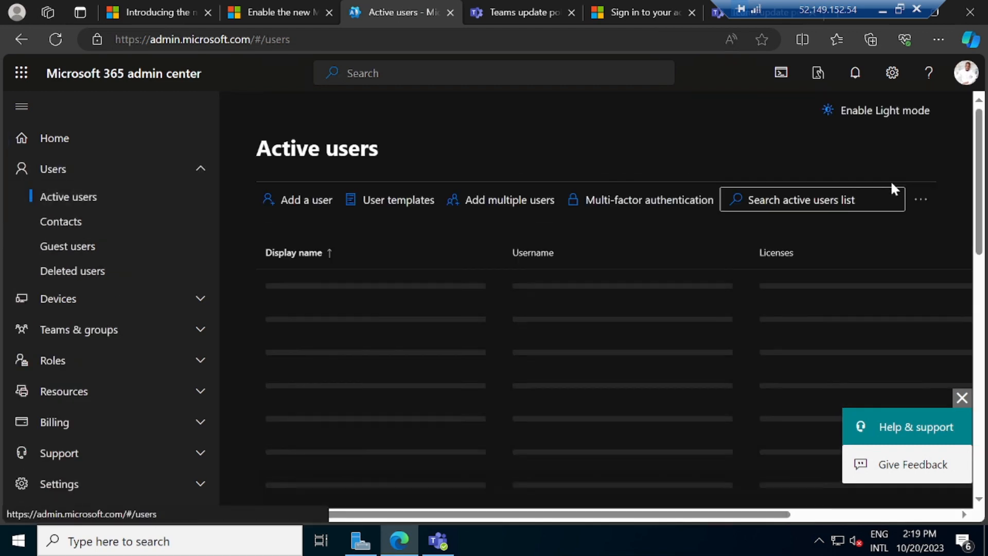
pyautogui.click(803, 200)
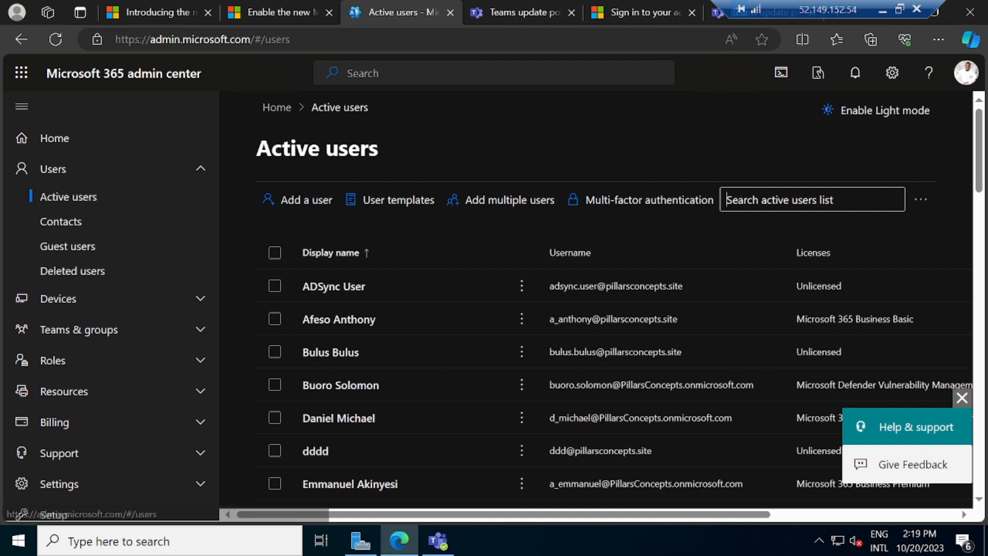
pyautogui.write('new')
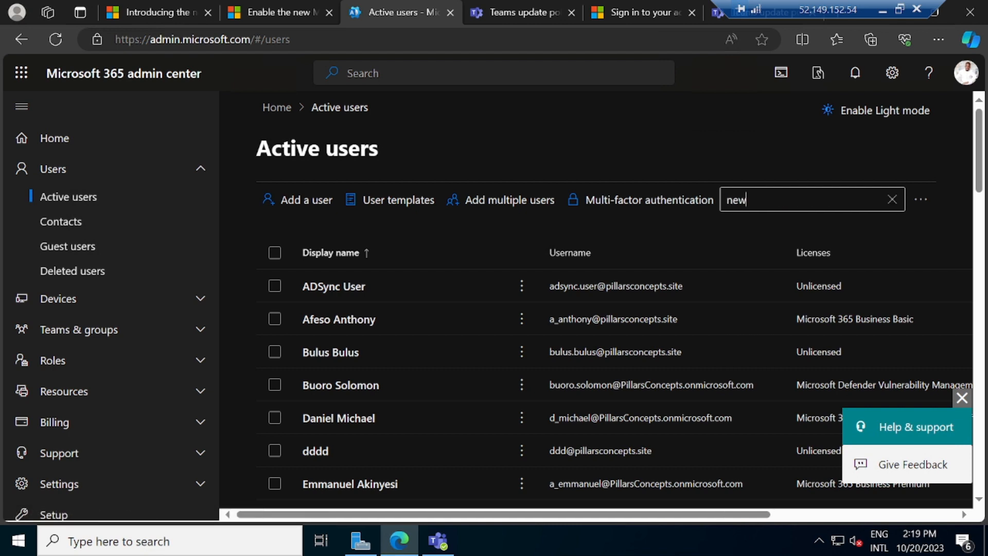
pyautogui.write(' teams')
pyautogui.press('Return')
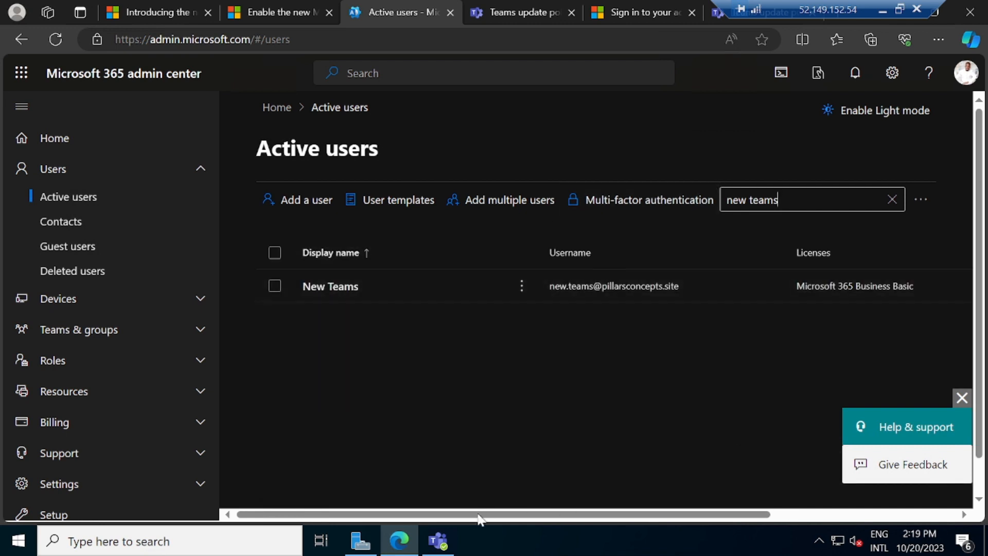
# Step: Switch to the Teams desktop app to check its current client and signed-in account, and minimise it
pyautogui.click(438, 547)
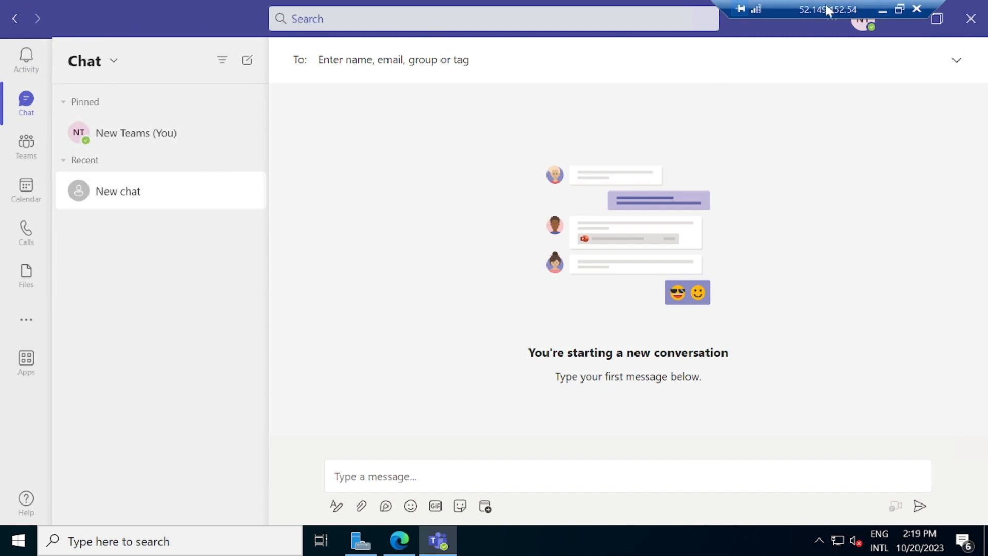
pyautogui.moveTo(829, 9); pyautogui.dragTo(593, 5)
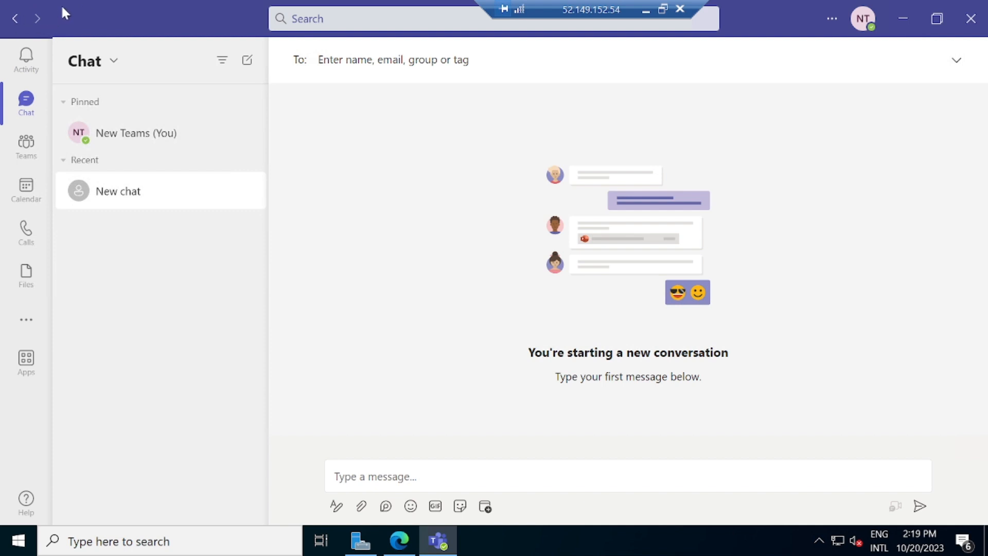
pyautogui.click(902, 22)
pyautogui.moveTo(602, 7); pyautogui.dragTo(796, 4)
# Step: Start a new update policy in the Teams admin center and name it New Teams Experience
pyautogui.click(497, 10)
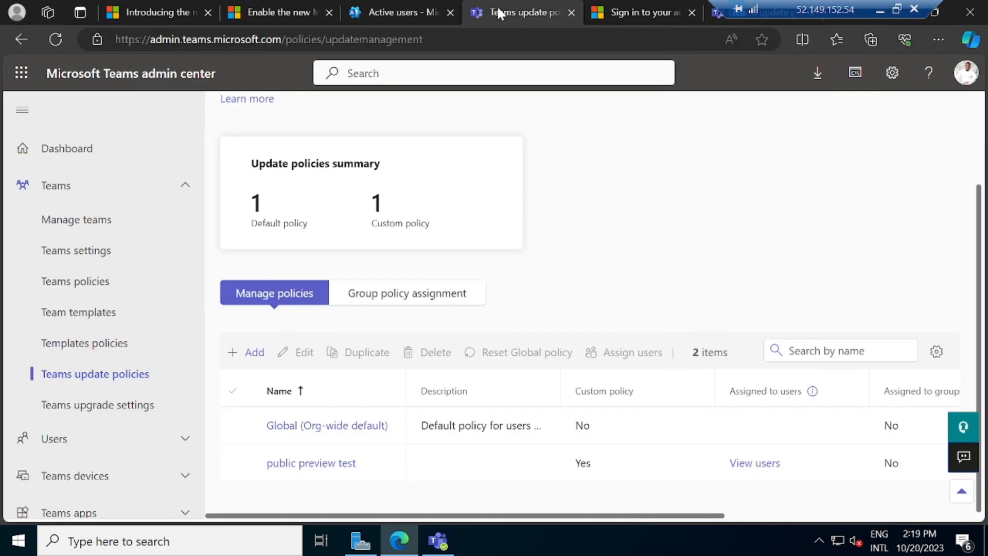
pyautogui.click(250, 354)
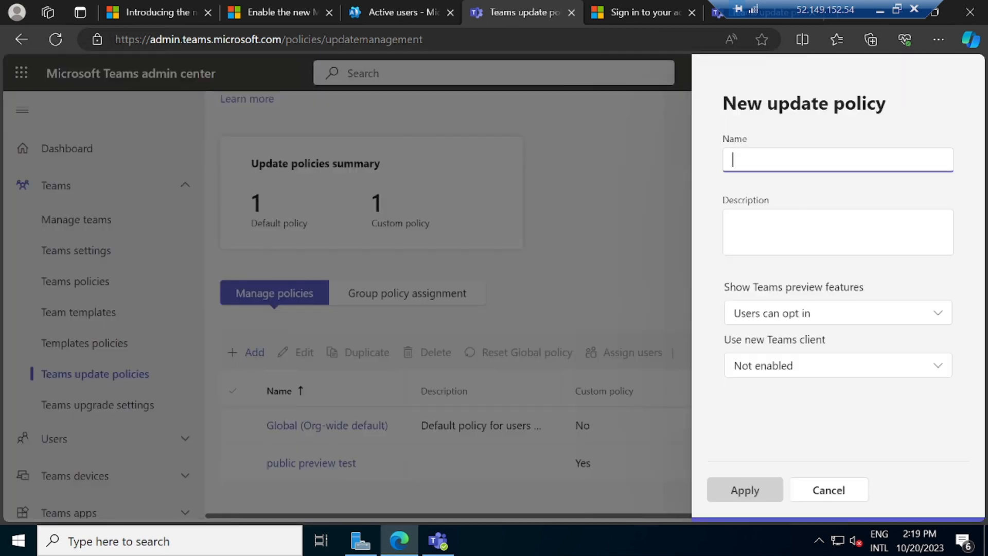
pyautogui.write('New Team')
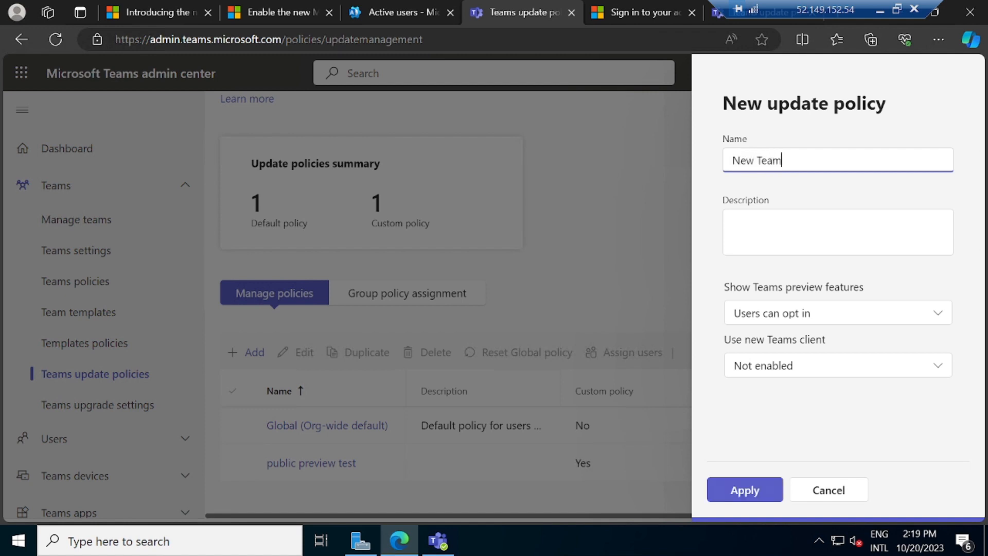
pyautogui.write('s Experienc')
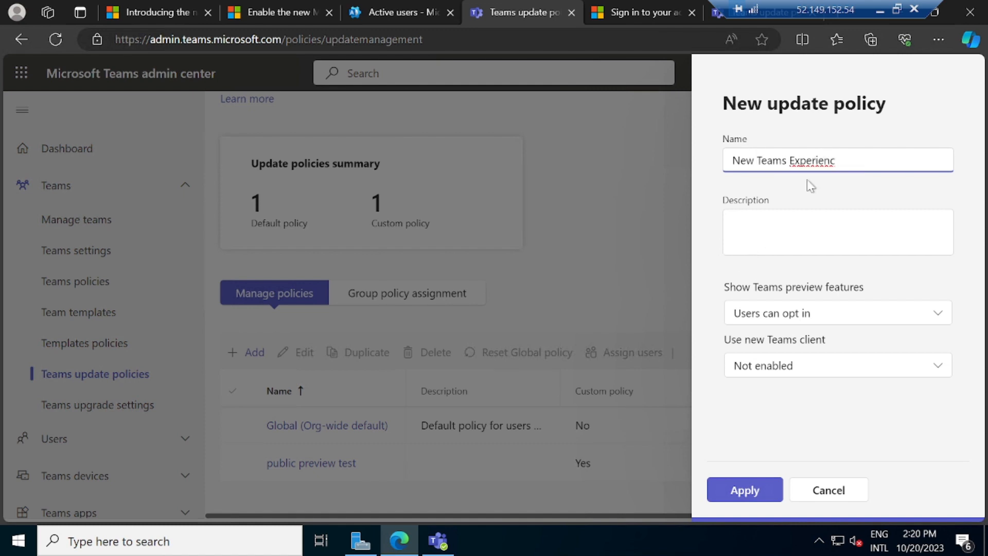
pyautogui.write('e')
pyautogui.press('Tab')
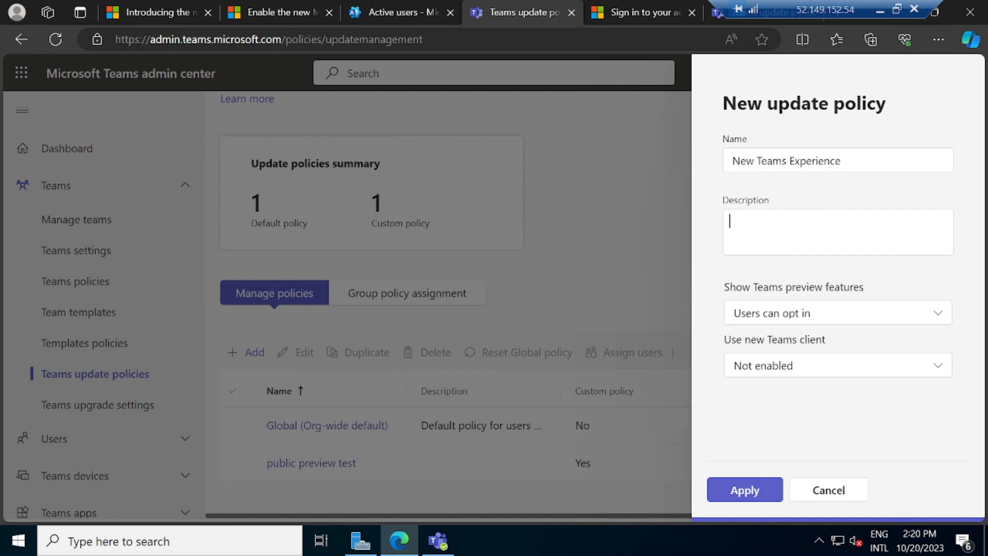
# Step: Enter "IT testing New Teams Experience." as the new update policy's description
pyautogui.write('IT test')
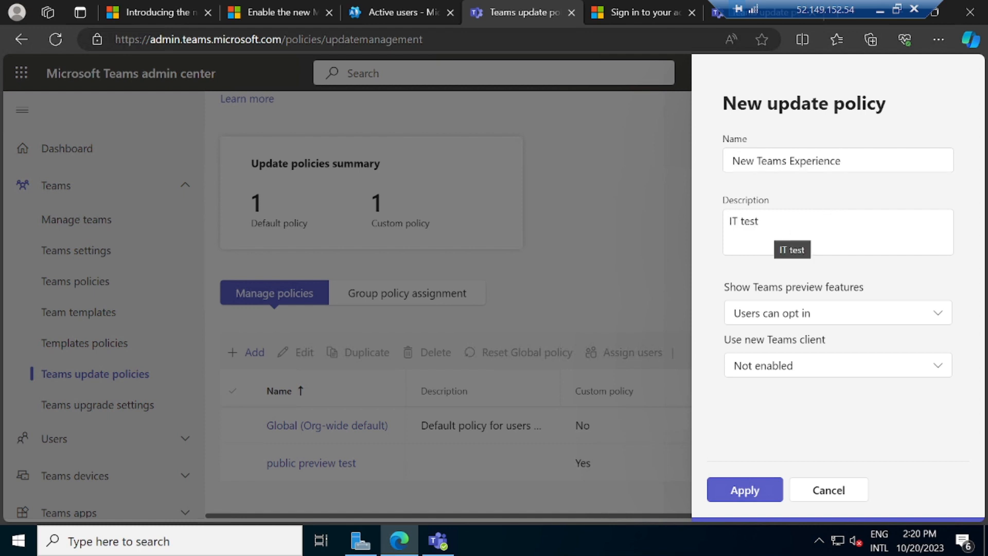
pyautogui.write('ing')
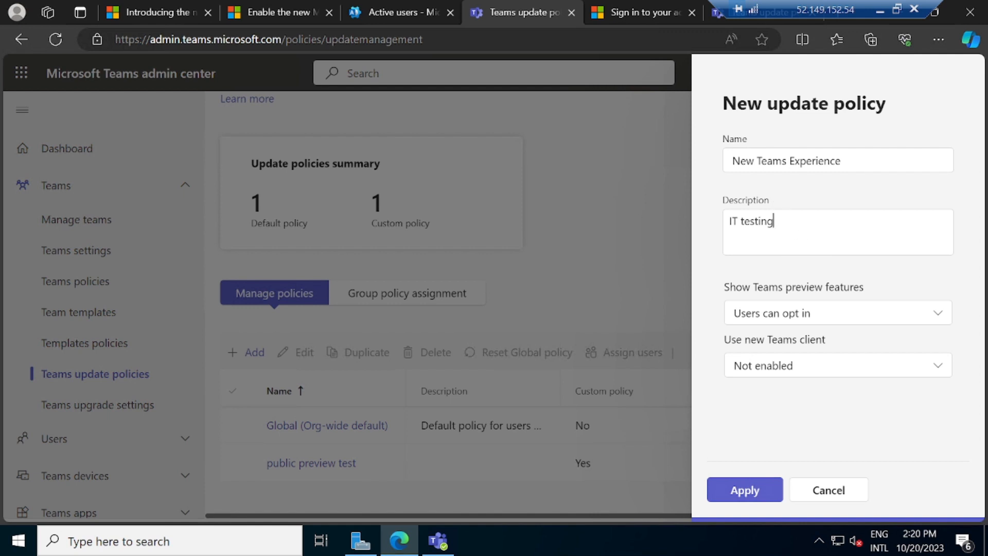
pyautogui.write(' New Teams')
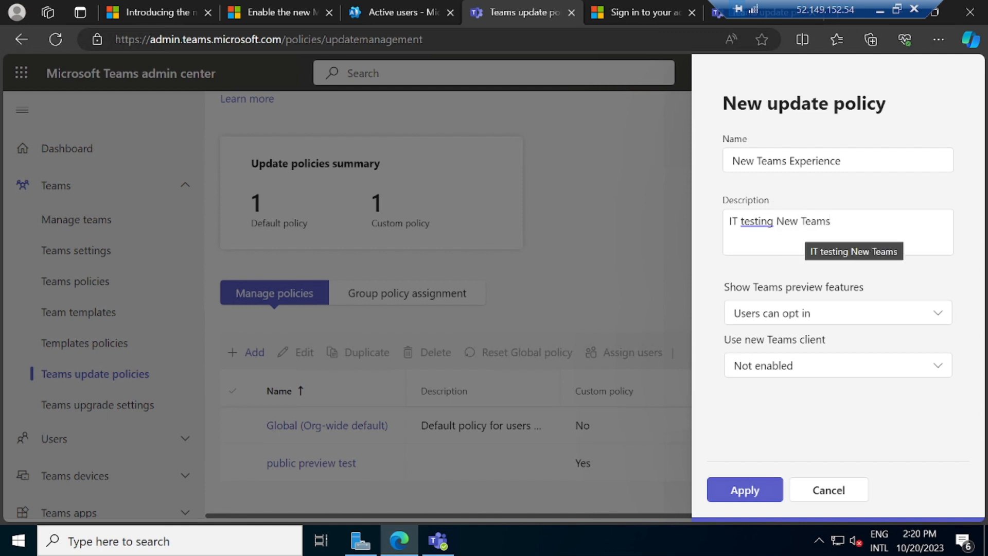
pyautogui.write(' Experi')
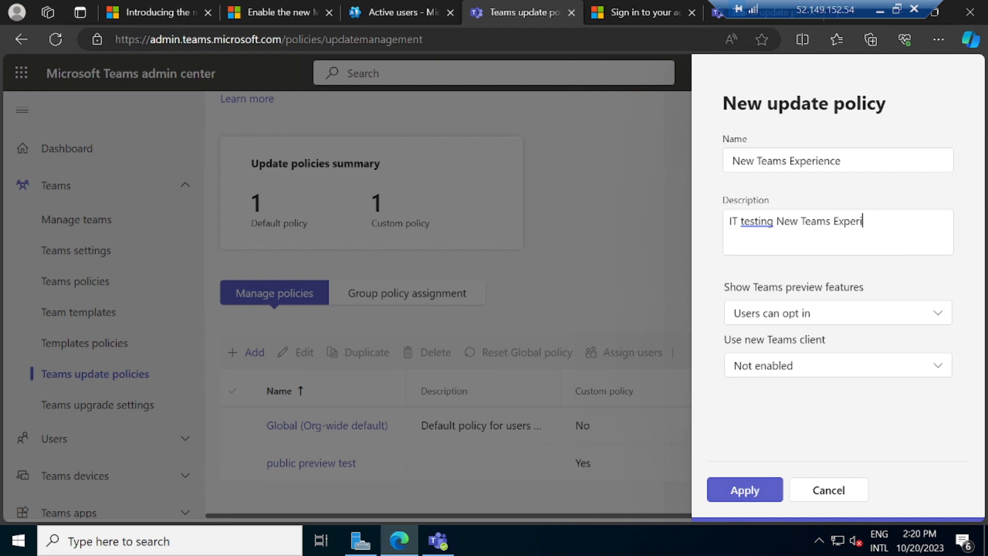
pyautogui.write('ence')
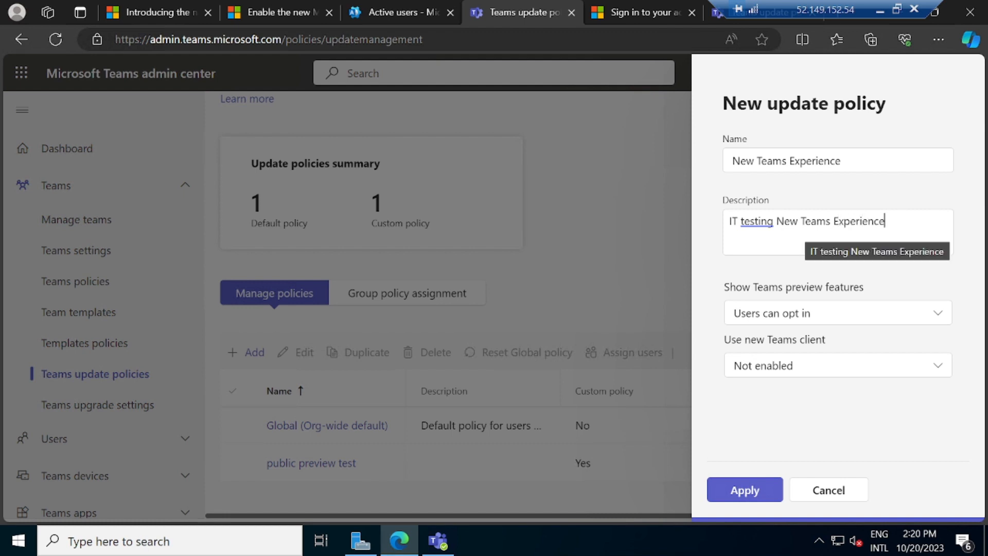
pyautogui.write('.')
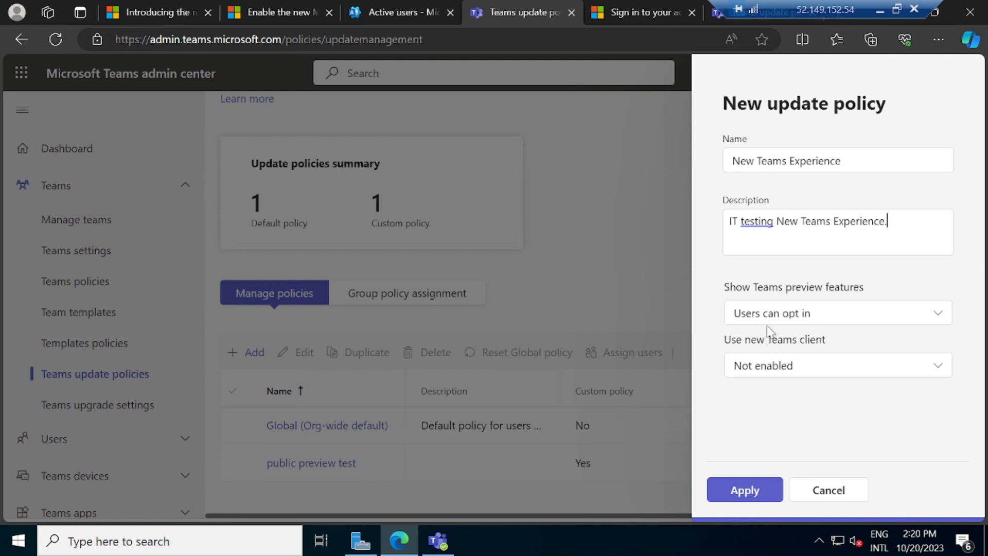
# Step: Keep preview features at Users can opt in, set Use new Teams client to New Teams as default, and apply the new policy
pyautogui.click(860, 324)
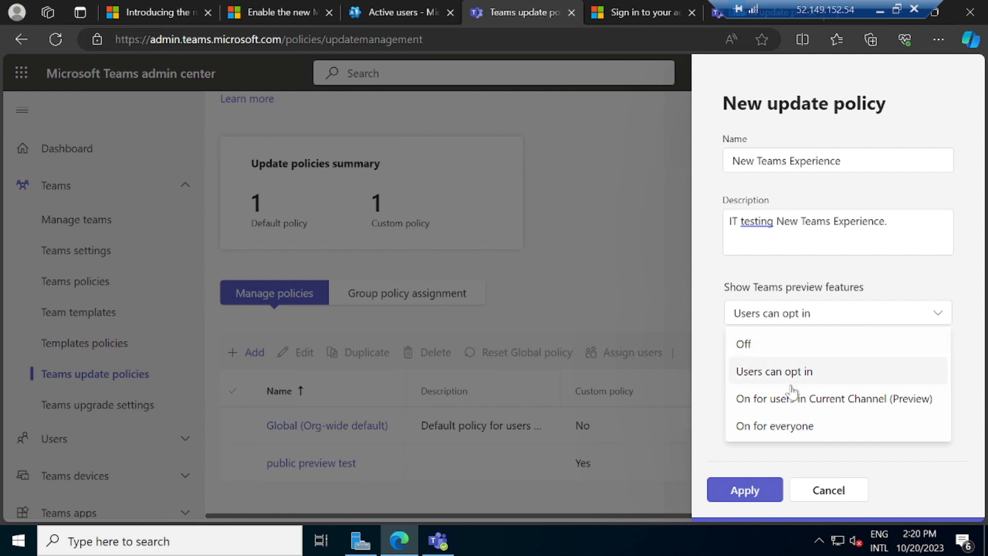
pyautogui.click(805, 378)
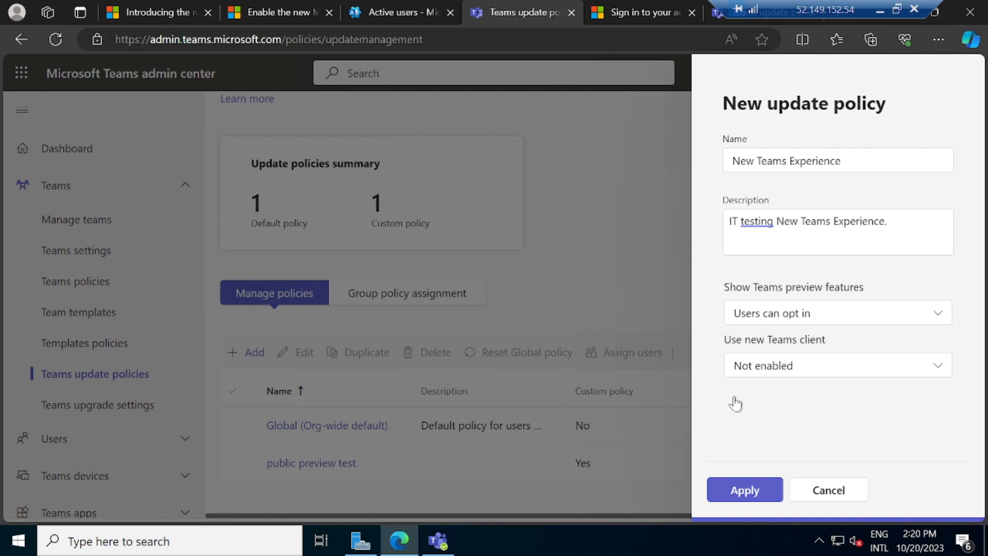
pyautogui.click(846, 376)
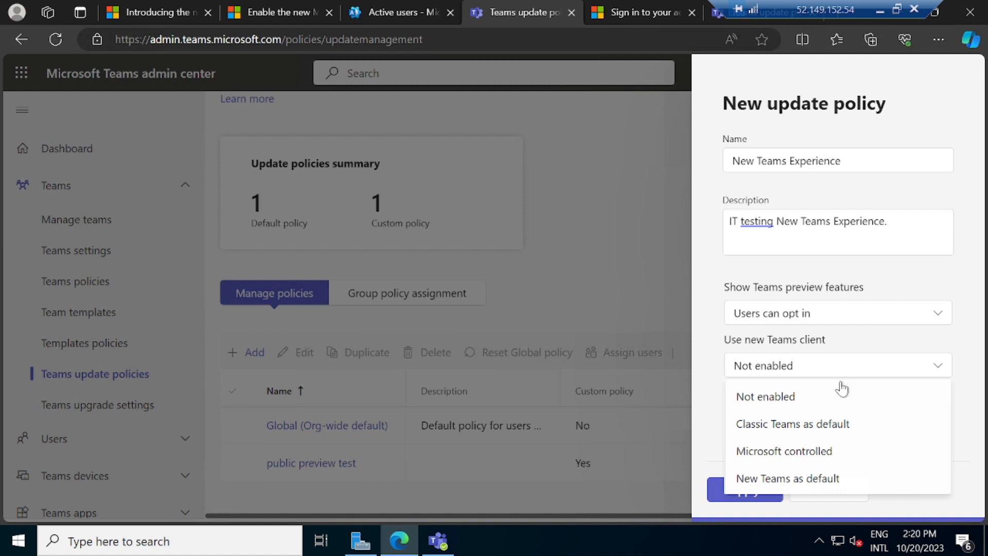
pyautogui.click(781, 486)
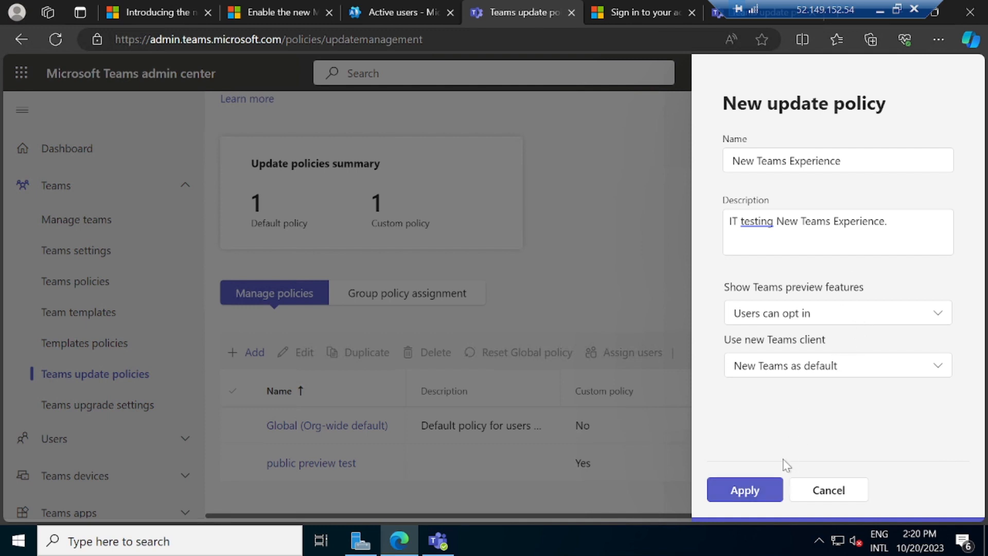
pyautogui.click(755, 485)
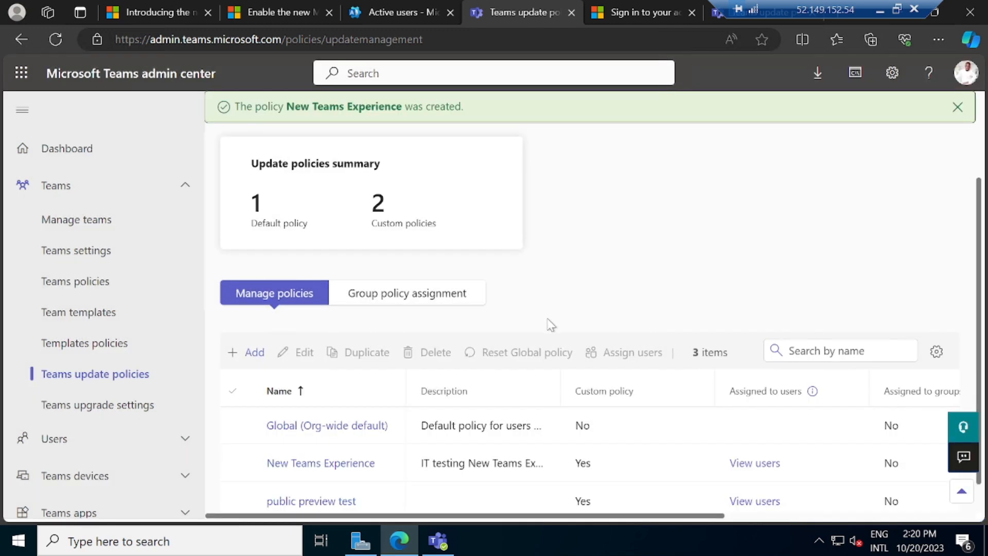
# Step: Open the user assignment for the New Teams Experience policy and add the New Teams user
pyautogui.scroll(-1, 550, 342)
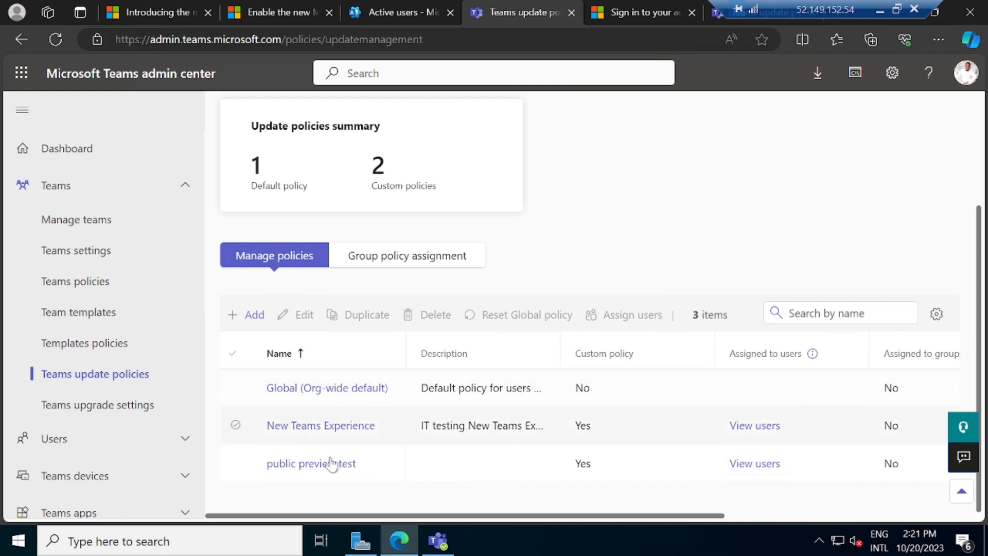
pyautogui.click(236, 463)
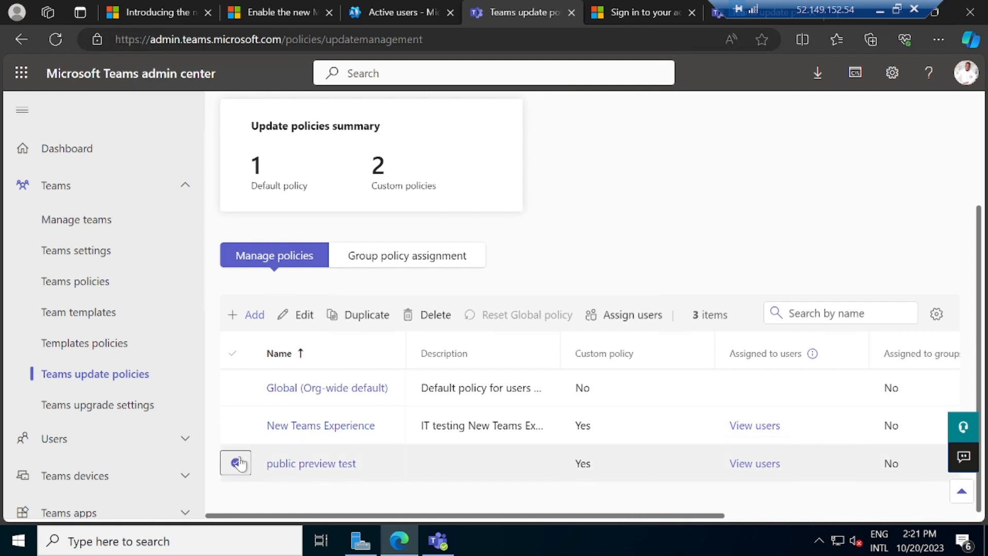
pyautogui.click(236, 426)
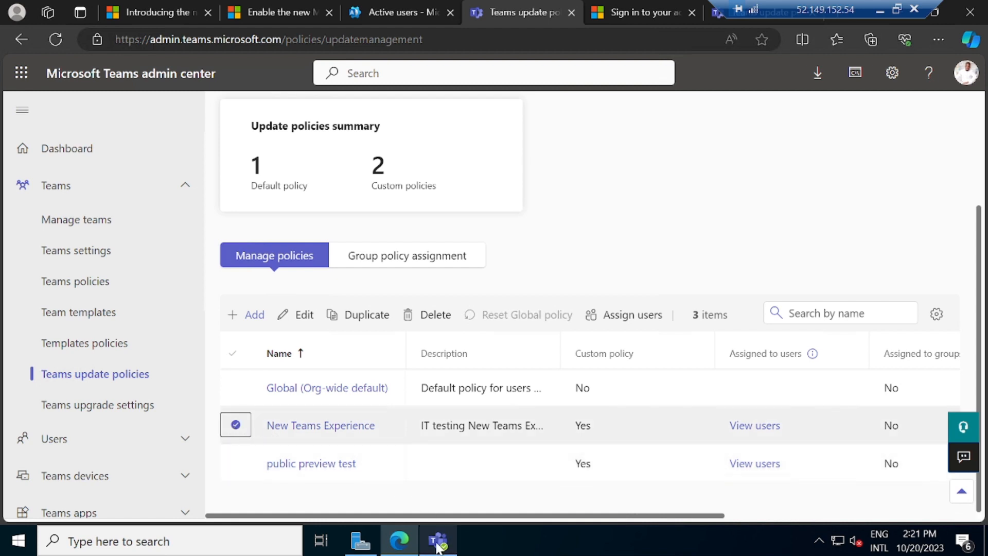
pyautogui.moveTo(437, 547)
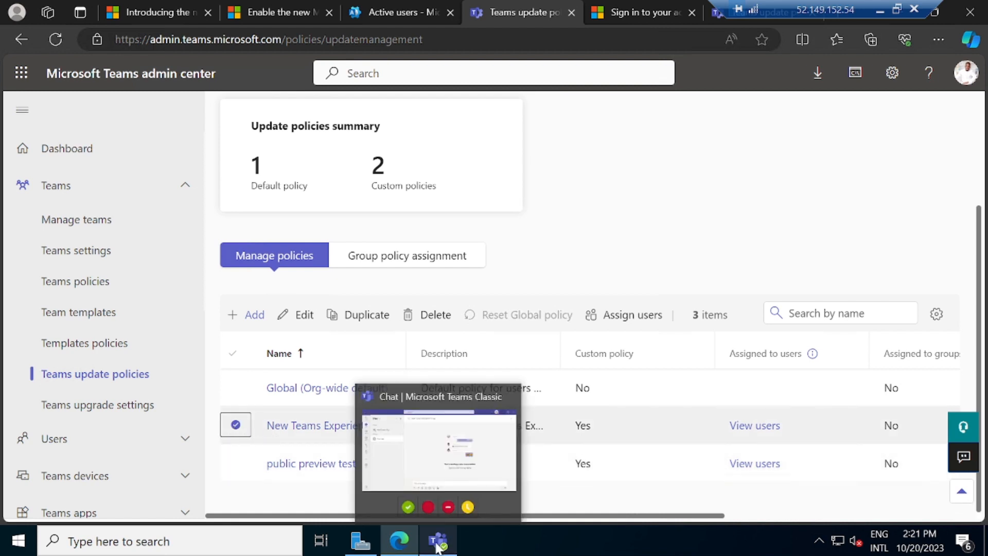
pyautogui.click(621, 316)
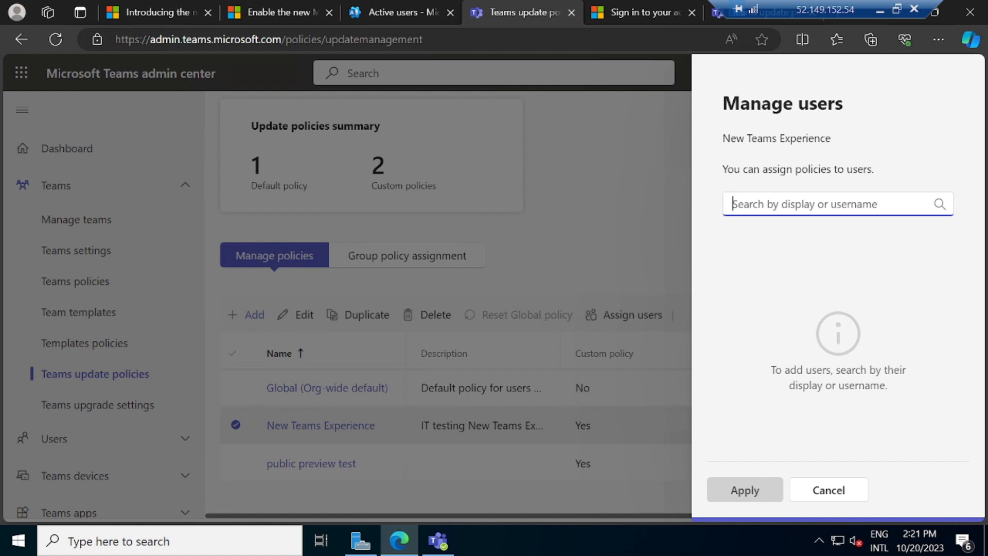
pyautogui.write('new')
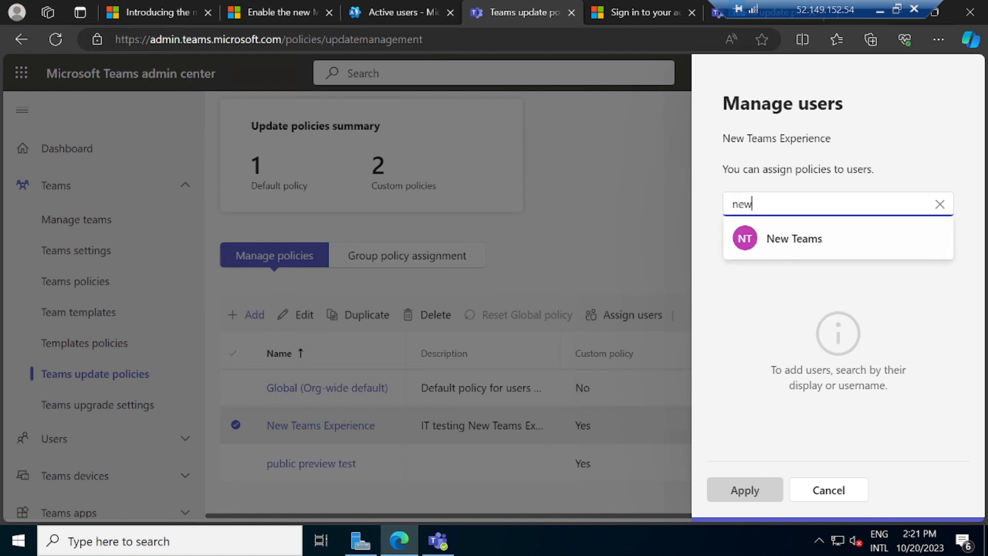
pyautogui.click(912, 243)
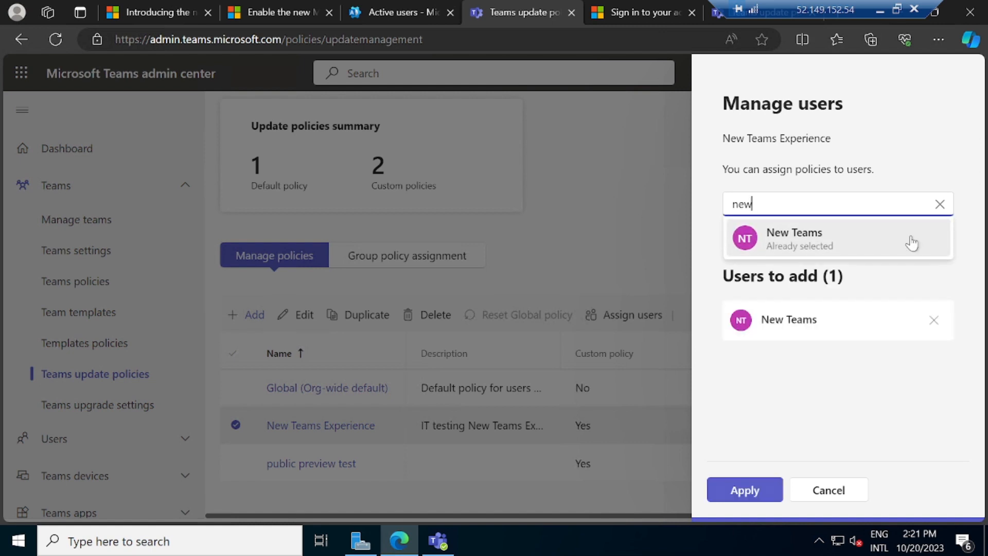
# Step: Search for the administrator's first name, add that account as a second user, and apply and confirm the policy assignment
pyautogui.doubleClick(743, 205)
pyautogui.write('joseph')
pyautogui.moveTo(861, 247)
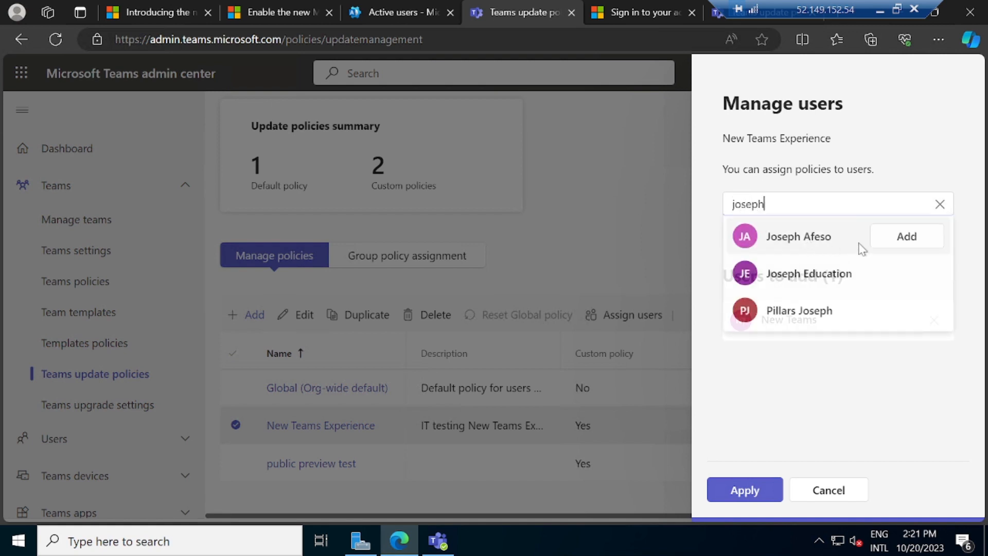
pyautogui.click(907, 239)
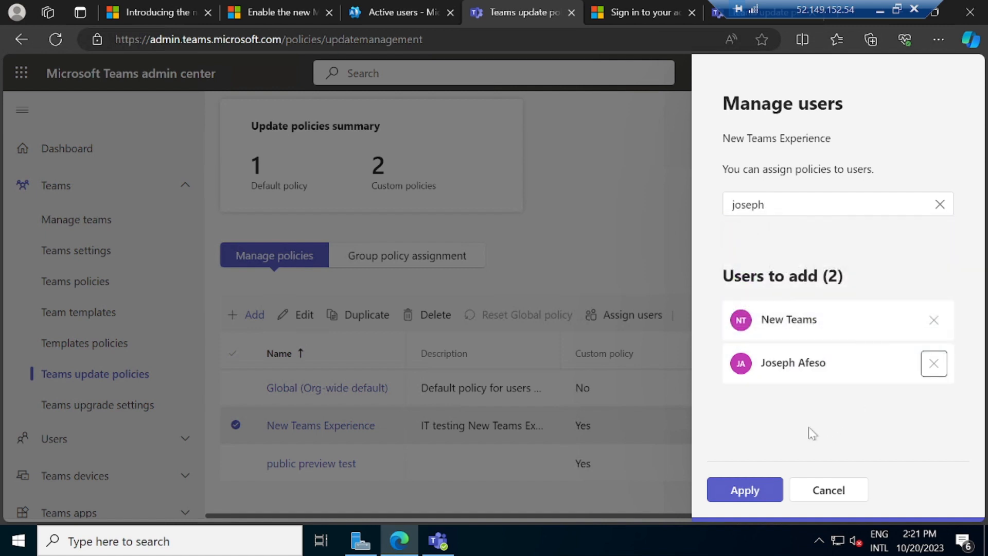
pyautogui.click(745, 496)
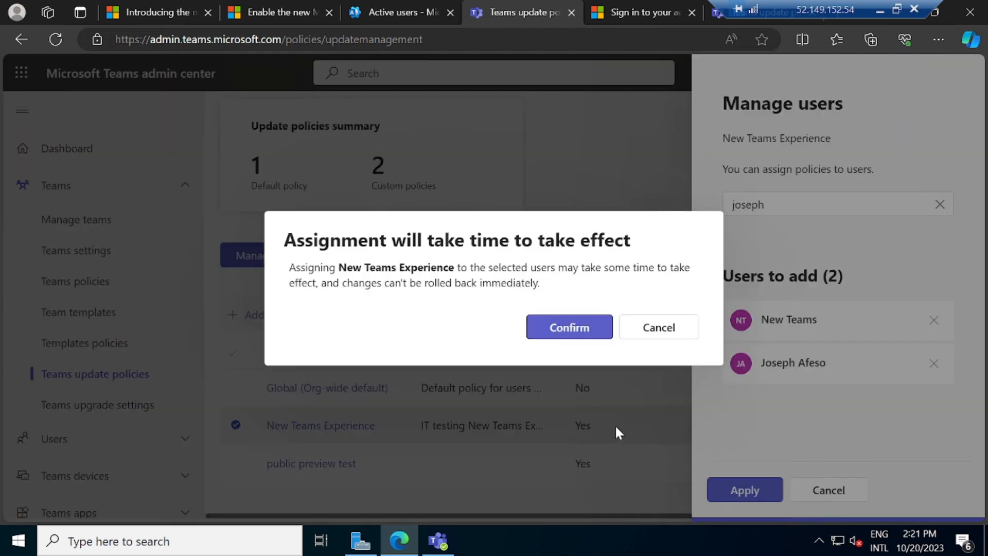
pyautogui.click(567, 329)
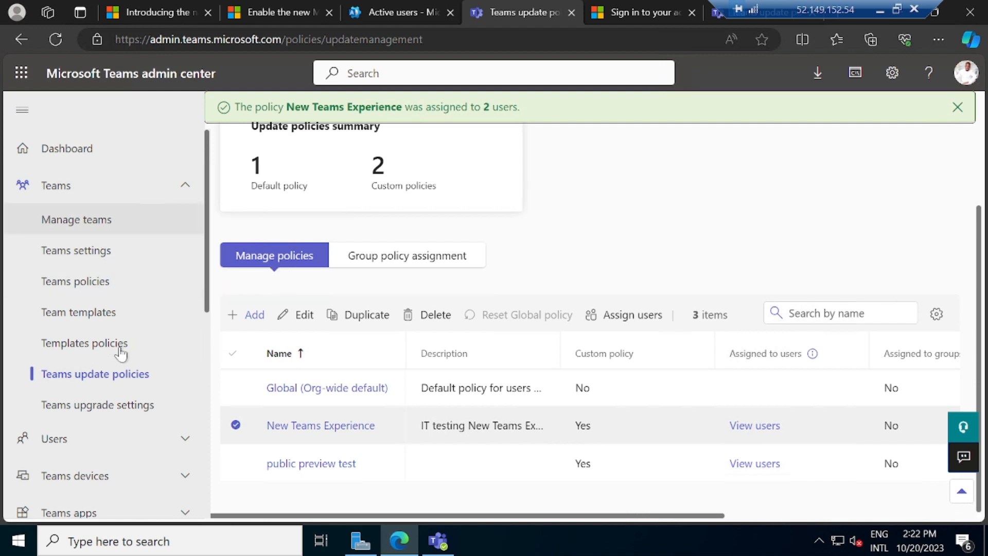
# Step: Open the Manage users list and get its user search ready for input
pyautogui.scroll(-1, 102, 429)
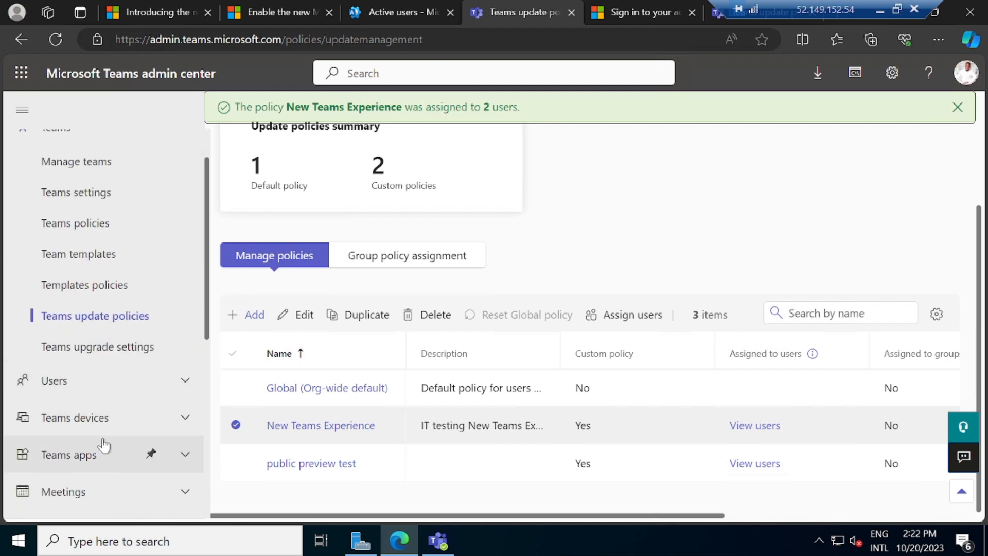
pyautogui.click(106, 385)
pyautogui.click(103, 415)
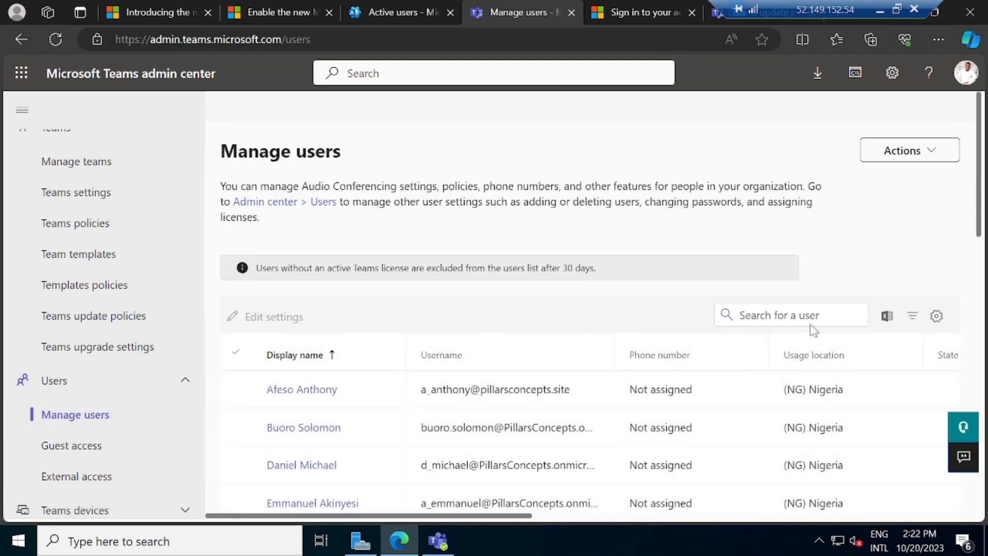
pyautogui.click(788, 315)
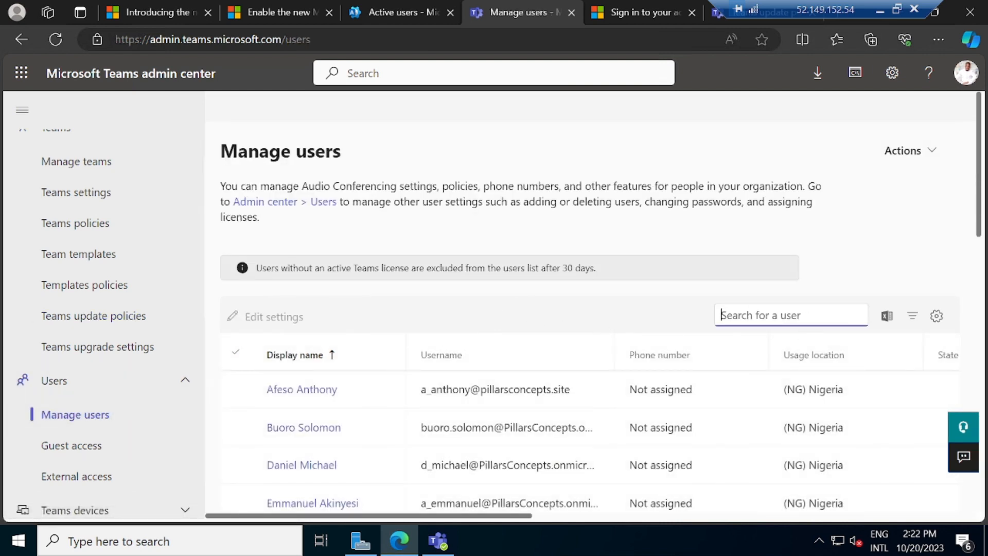
pyautogui.write('test us')
pyautogui.press('BackSpace')
pyautogui.press('BackSpace')
pyautogui.press('BackSpace')
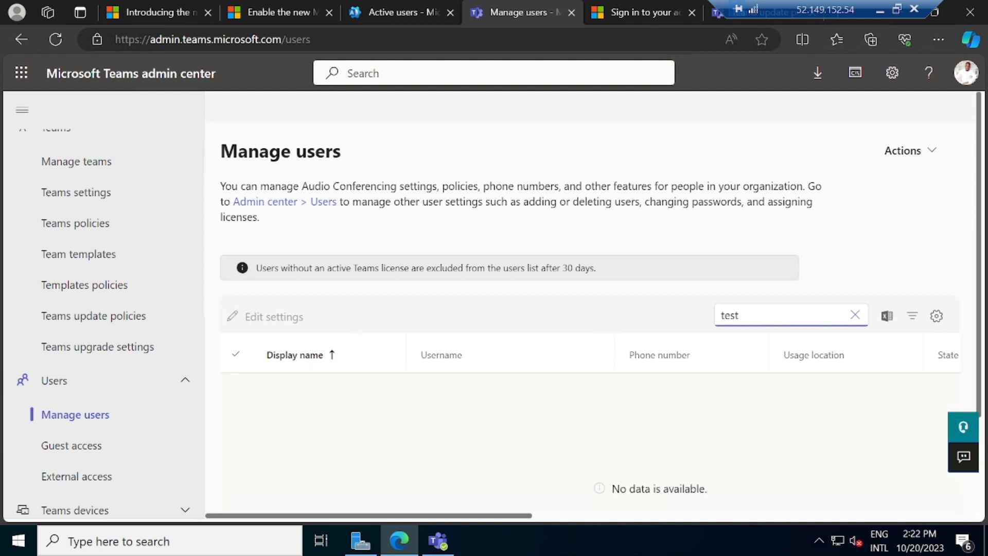
pyautogui.press('BackSpace')
pyautogui.press('BackSpace')
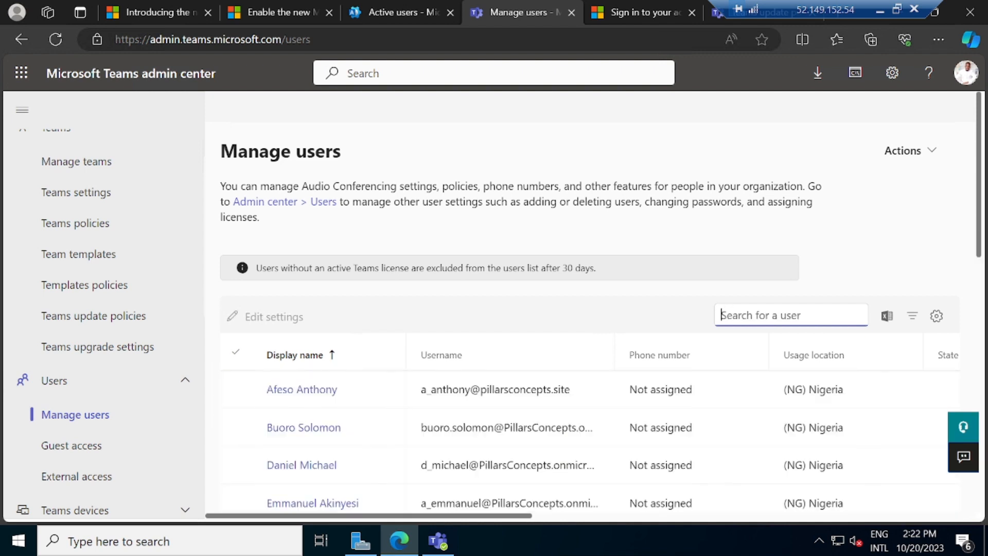
# Step: Search the user list for "new" and open the New Teams user's profile
pyautogui.write('new t')
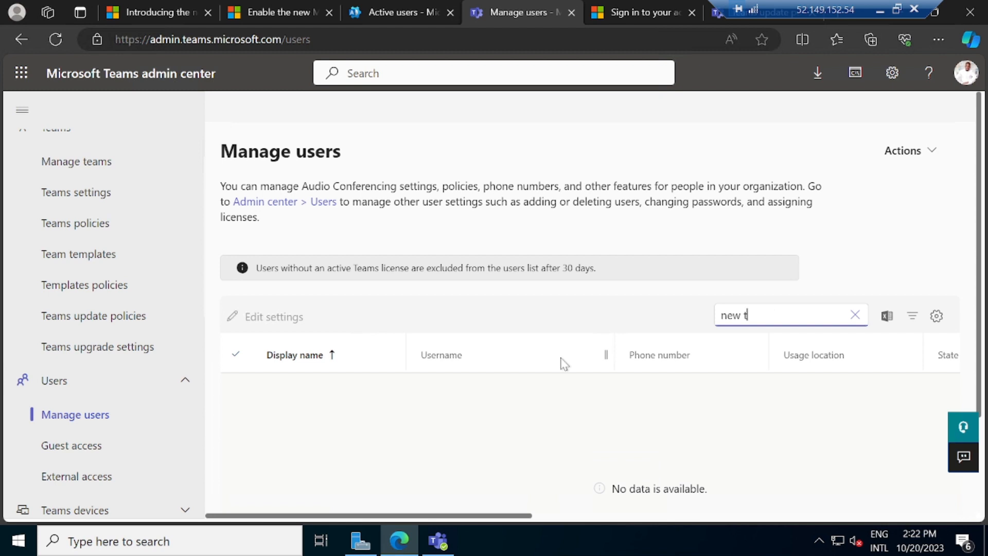
pyautogui.press('BackSpace')
pyautogui.press('BackSpace')
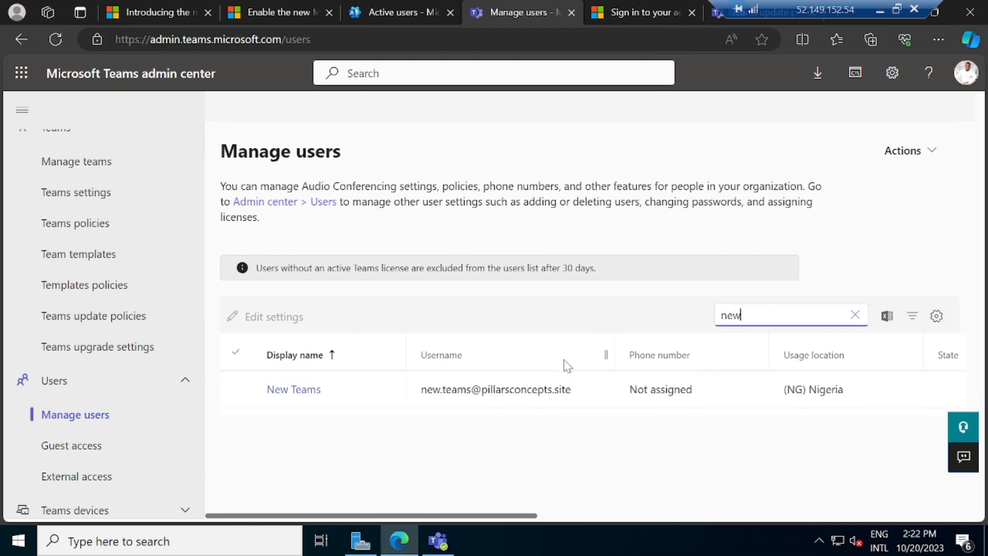
pyautogui.click(293, 388)
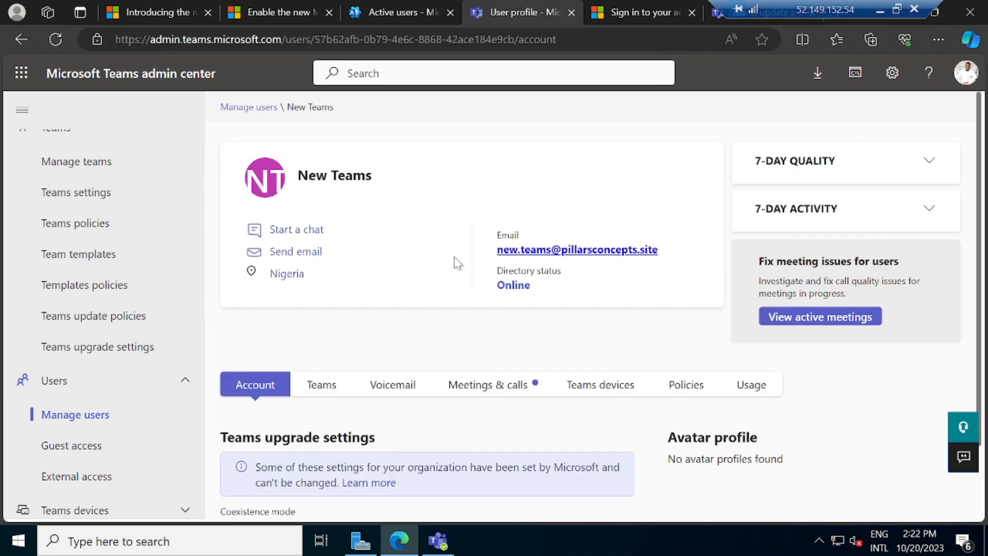
# Step: Show the New Teams user's assigned policies and check the effective policy and assignment type of the Update policy
pyautogui.click(681, 391)
pyautogui.scroll(-3, 532, 347)
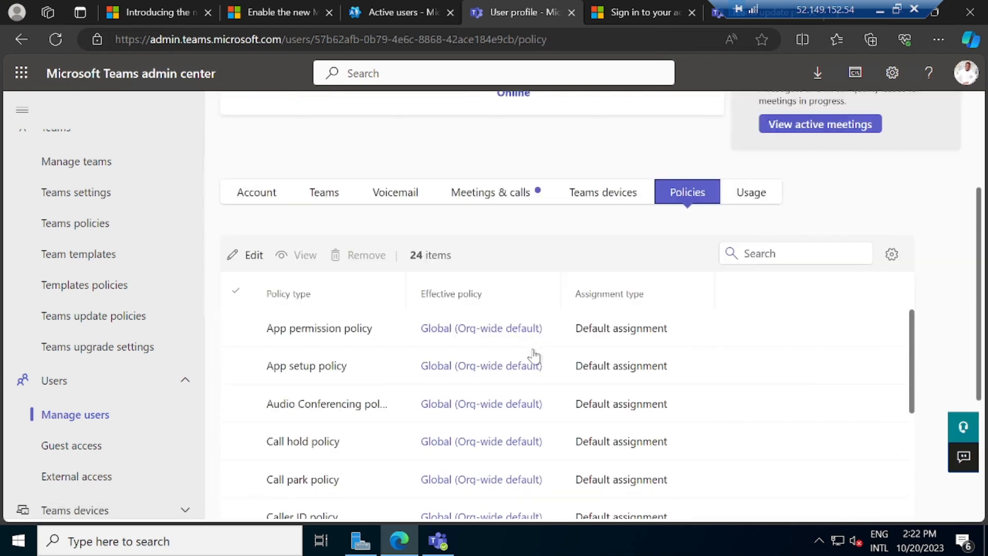
pyautogui.scroll(-1, 532, 347)
pyautogui.moveTo(916, 302); pyautogui.dragTo(920, 362)
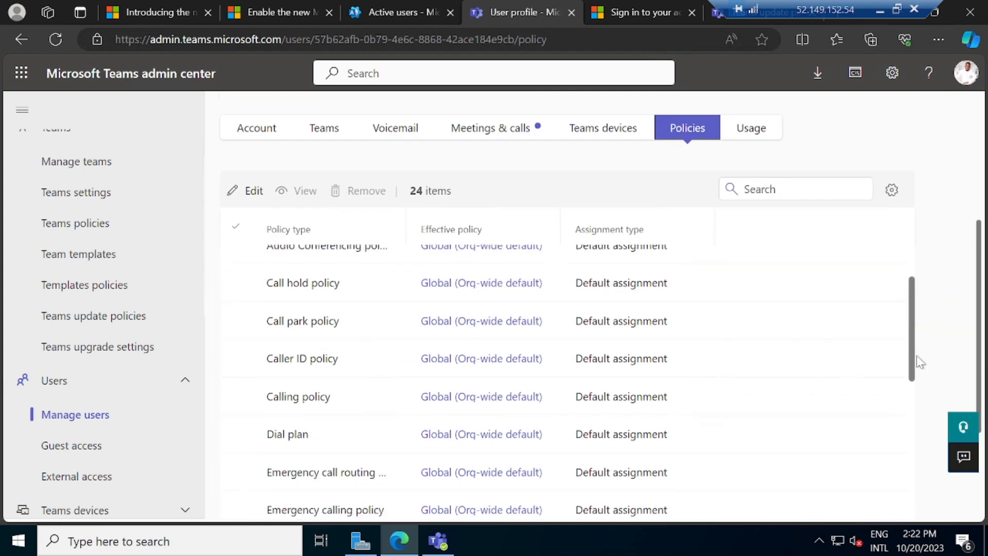
pyautogui.scroll(-5, 917, 386)
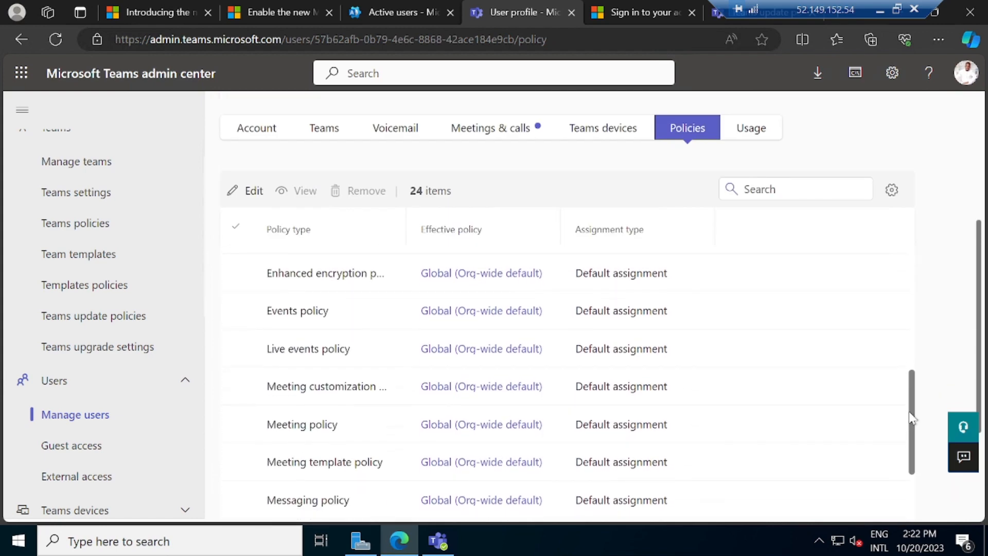
pyautogui.moveTo(913, 418); pyautogui.dragTo(899, 497)
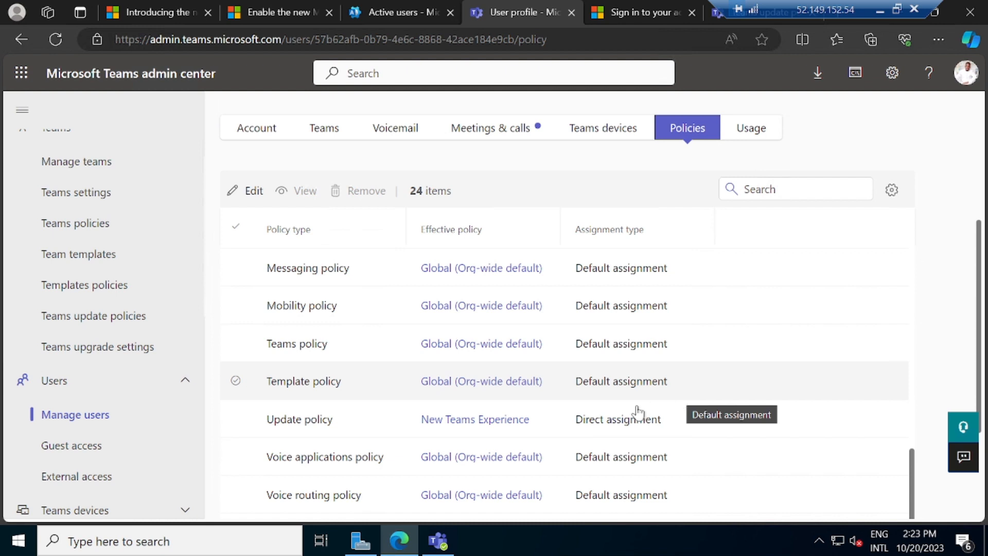
# Step: Go to the Teams desktop app, switch to the new version using the New Teams account, and show its account details
pyautogui.click(443, 547)
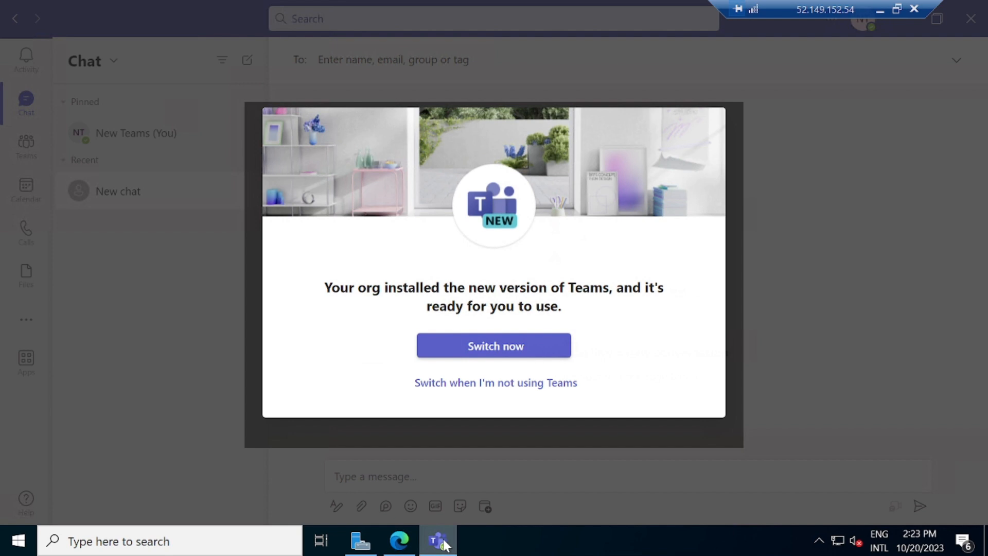
pyautogui.click(477, 349)
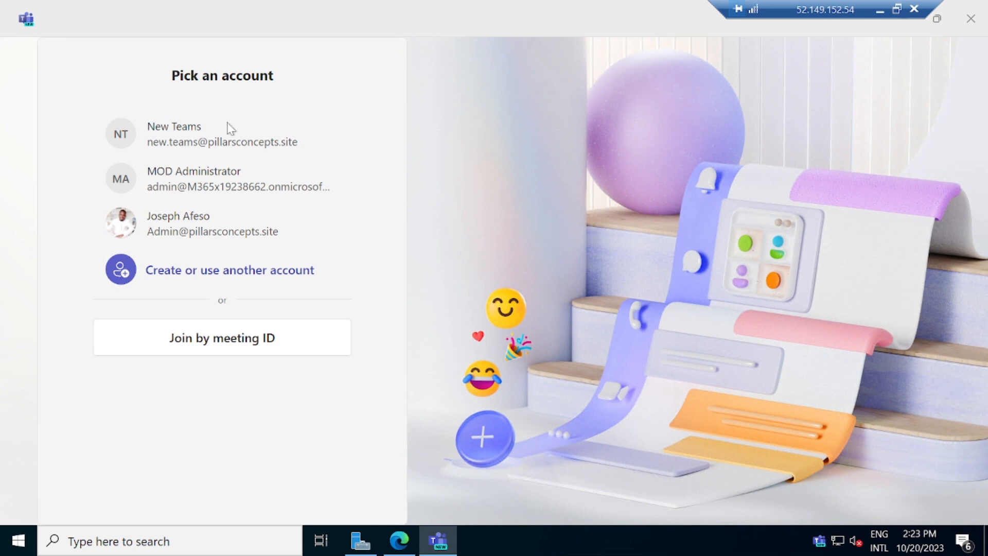
pyautogui.click(172, 142)
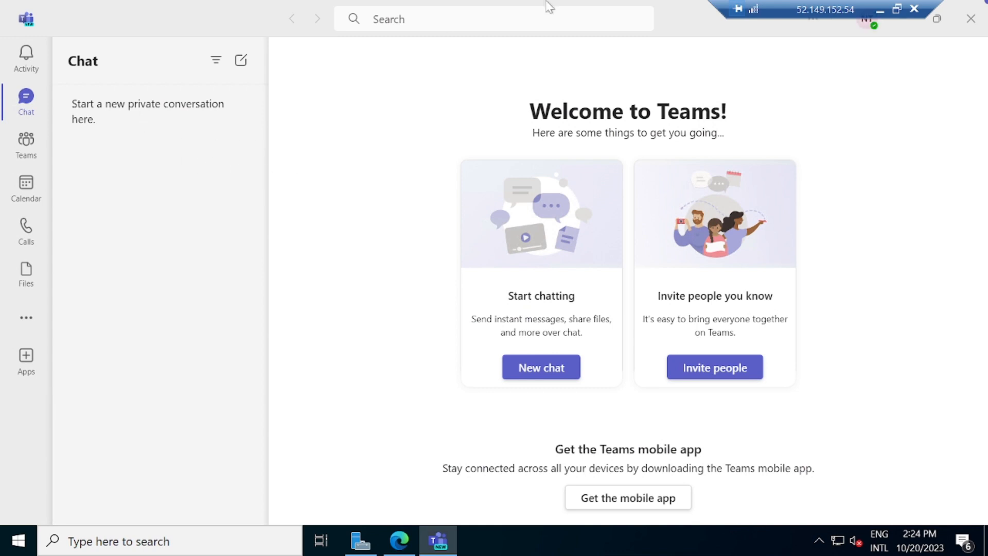
pyautogui.click(870, 23)
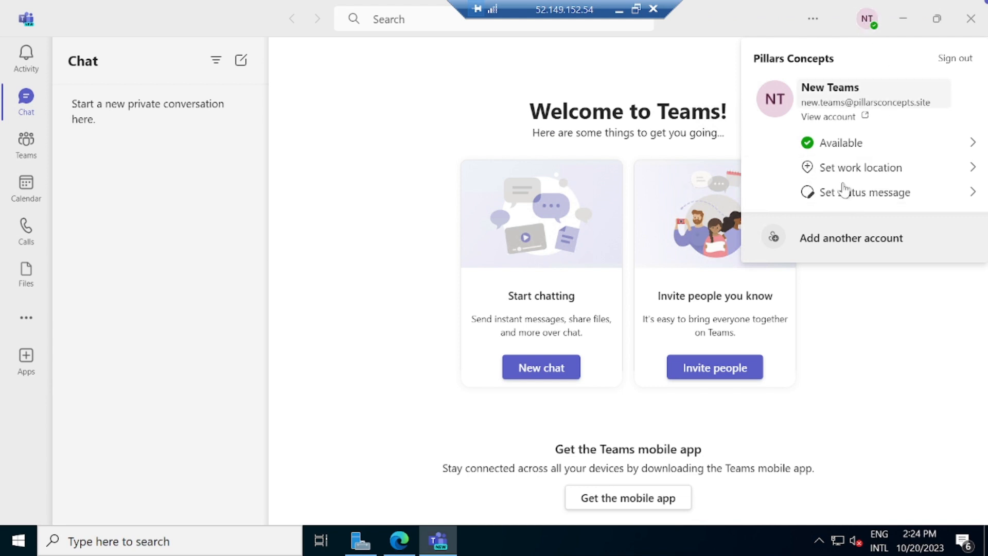